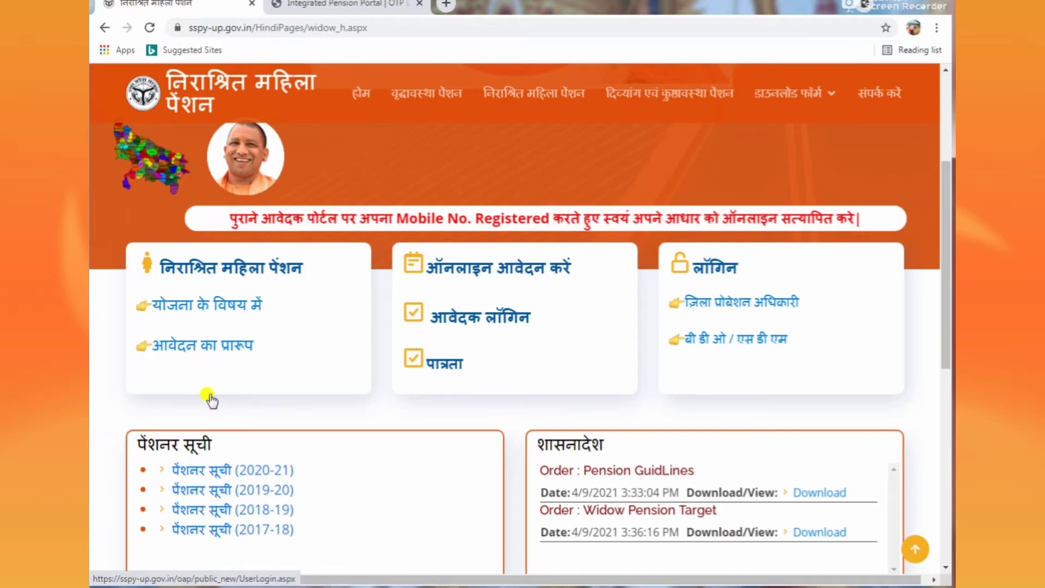
Step: Open the widow pension online application form (ऑनलाइन आवेदन करें)
{"action": "left_click", "coordinate": [496, 275]}
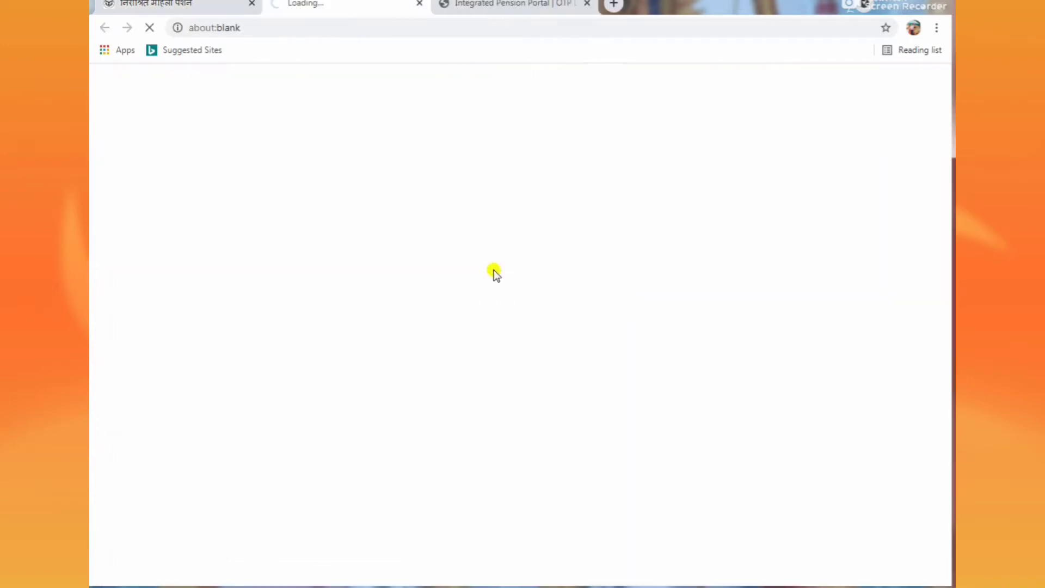
{"action": "middle_click", "coordinate": [522, 291]}
{"action": "left_click", "coordinate": [522, 291]}
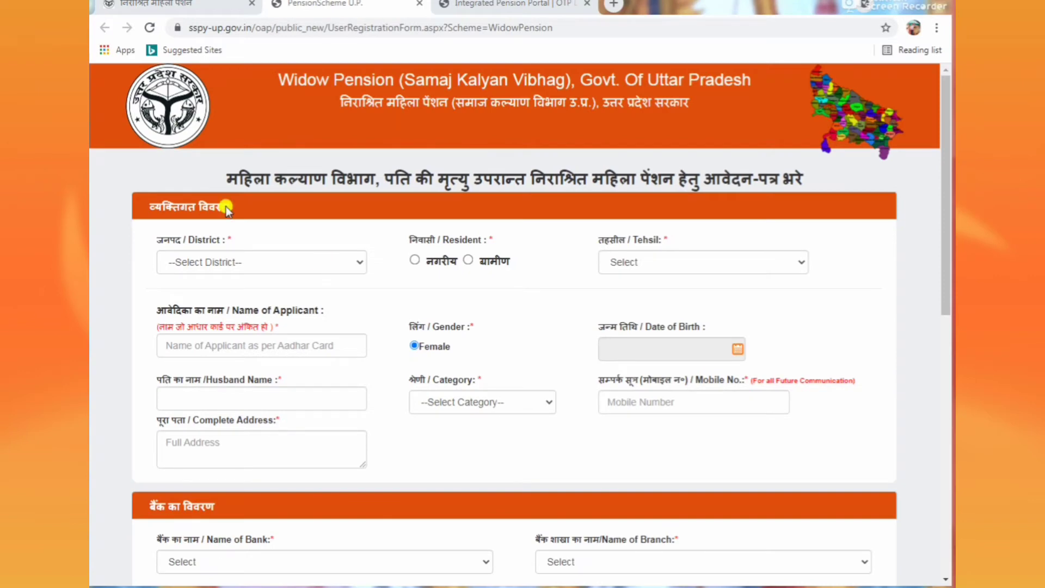
{"action": "triple_click", "coordinate": [425, 177]}
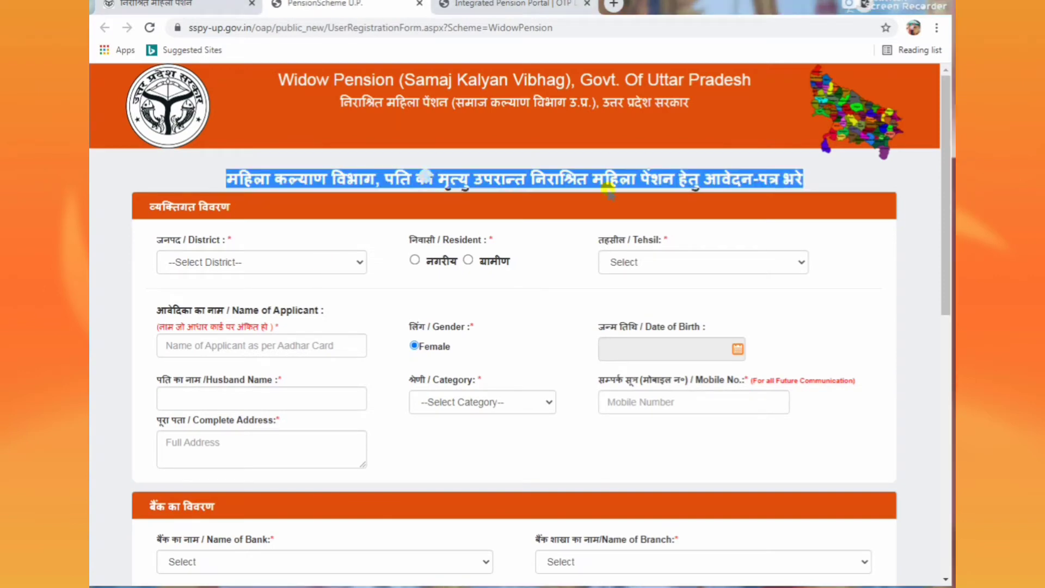
{"action": "left_click", "coordinate": [702, 232]}
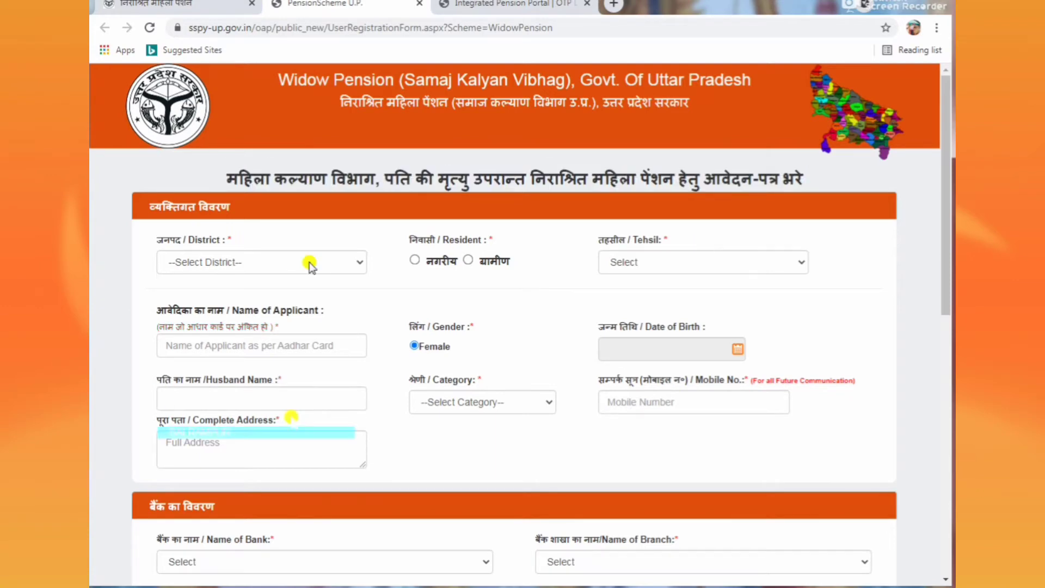
Step: Set the district to ALIGARH and mark the applicant as a rural (ग्रामीण) resident
{"action": "left_click", "coordinate": [309, 262]}
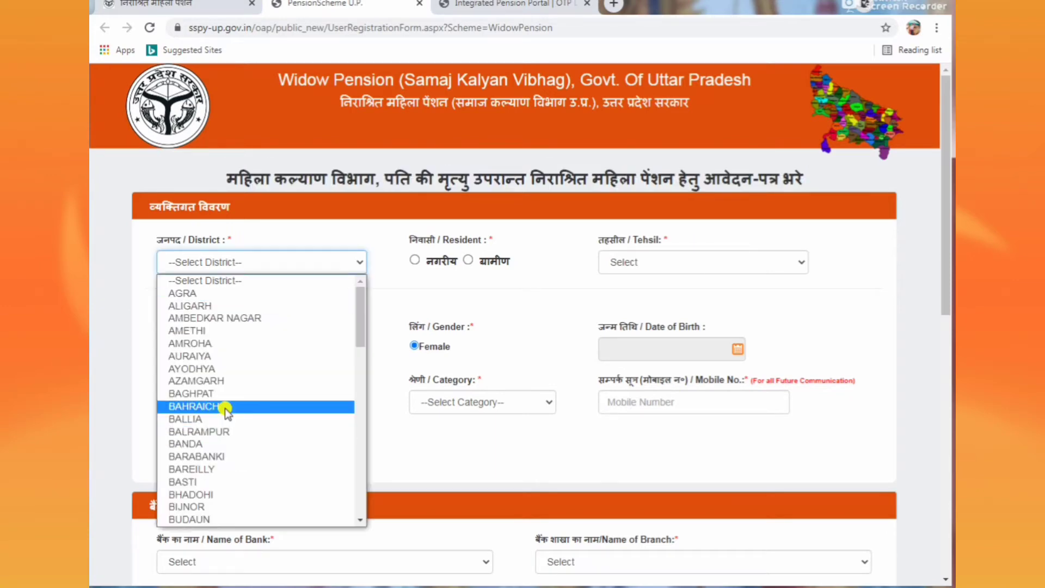
{"action": "scroll", "coordinate": [224, 413], "scroll_direction": "down", "scroll_amount": 12}
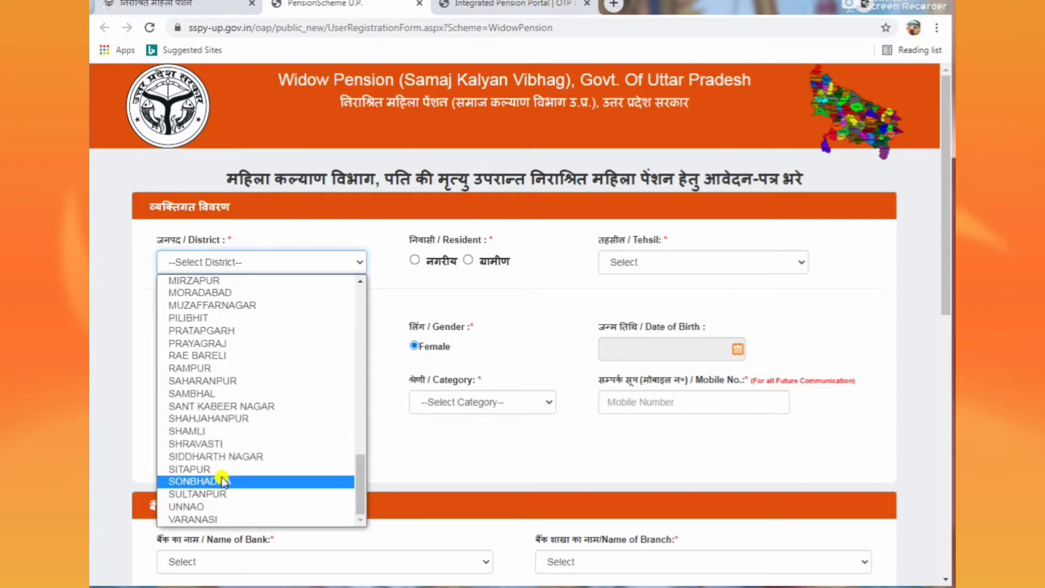
{"action": "scroll", "coordinate": [234, 456], "scroll_direction": "up", "scroll_amount": 12}
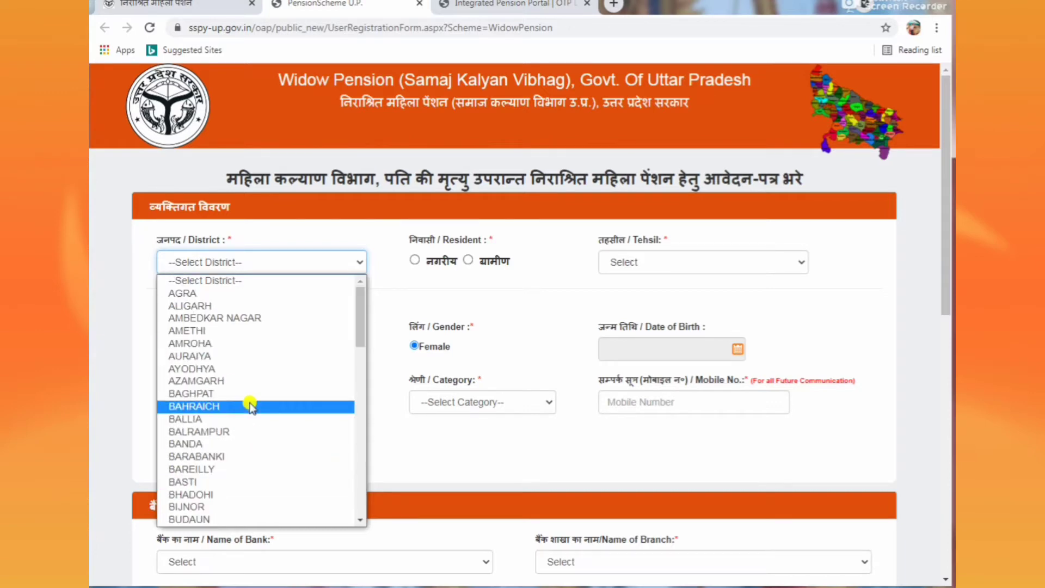
{"action": "left_click", "coordinate": [201, 306]}
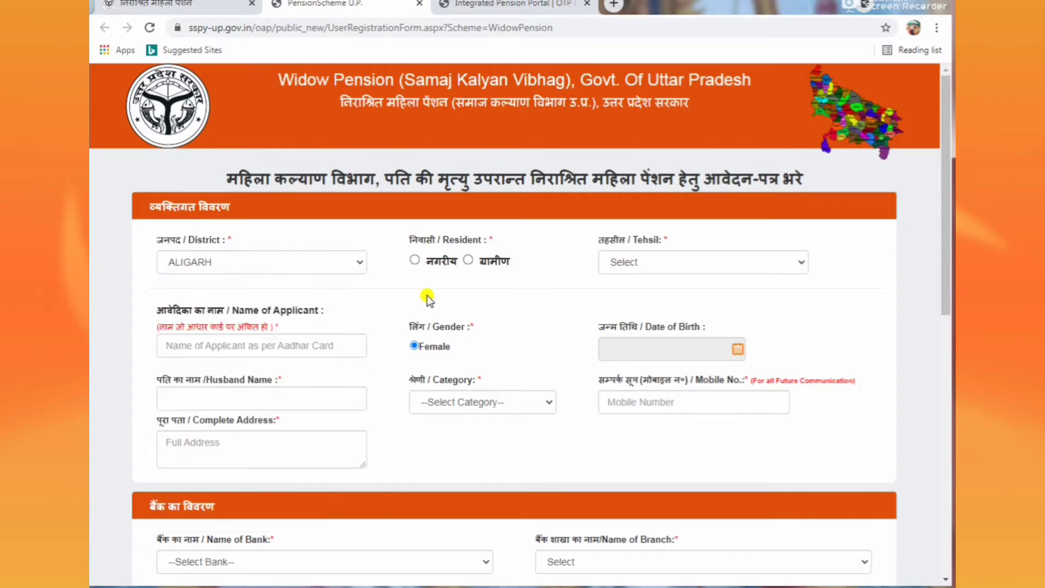
{"action": "left_click", "coordinate": [415, 261]}
{"action": "left_click", "coordinate": [467, 261]}
{"action": "left_click", "coordinate": [649, 266]}
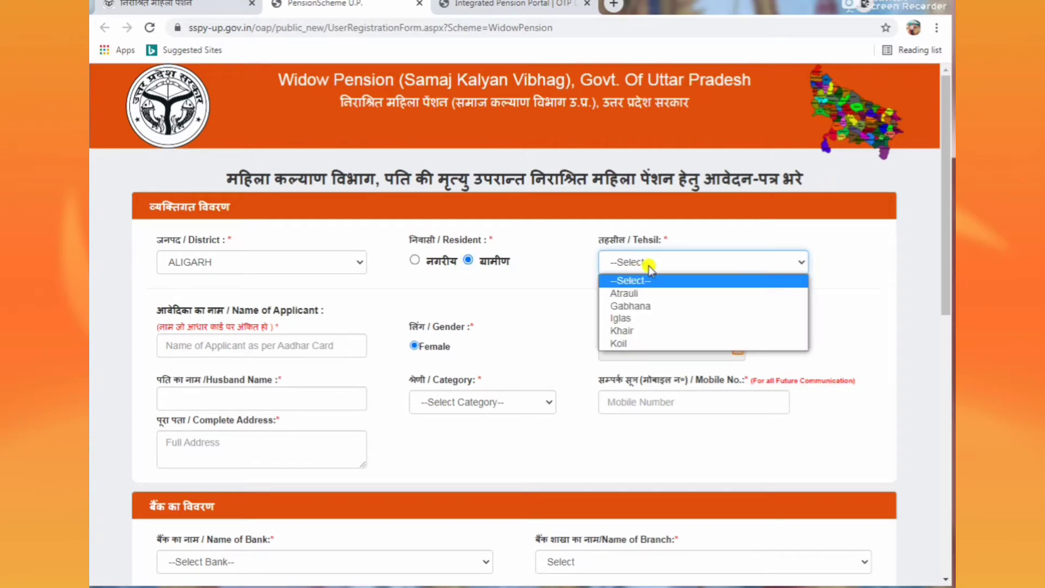
Step: Choose tehsil Atrauli, block BIJAULI, gram panchayat LAHASKI and village NAGAAR
{"action": "left_click", "coordinate": [642, 294]}
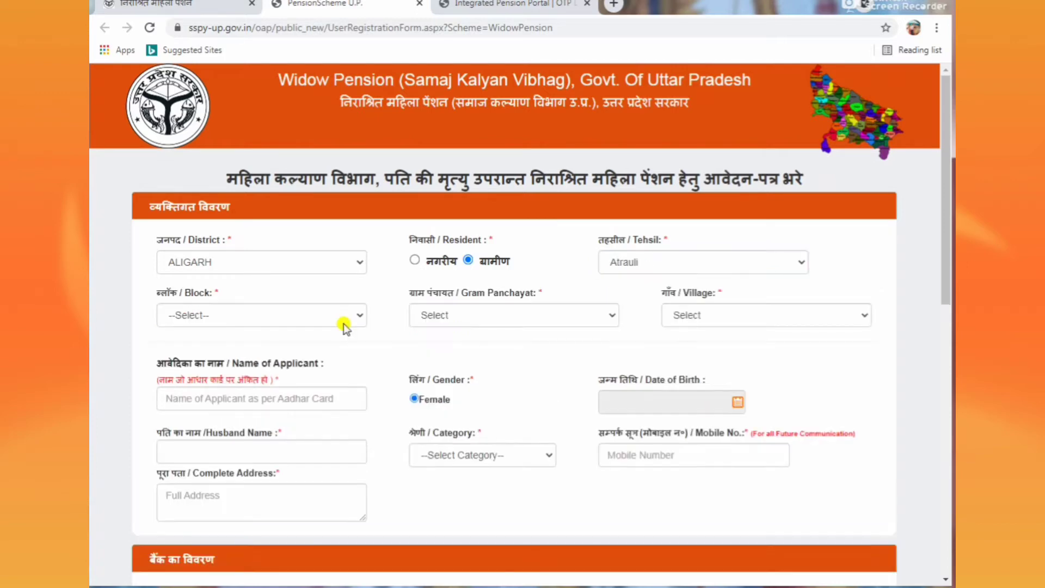
{"action": "left_click", "coordinate": [321, 321]}
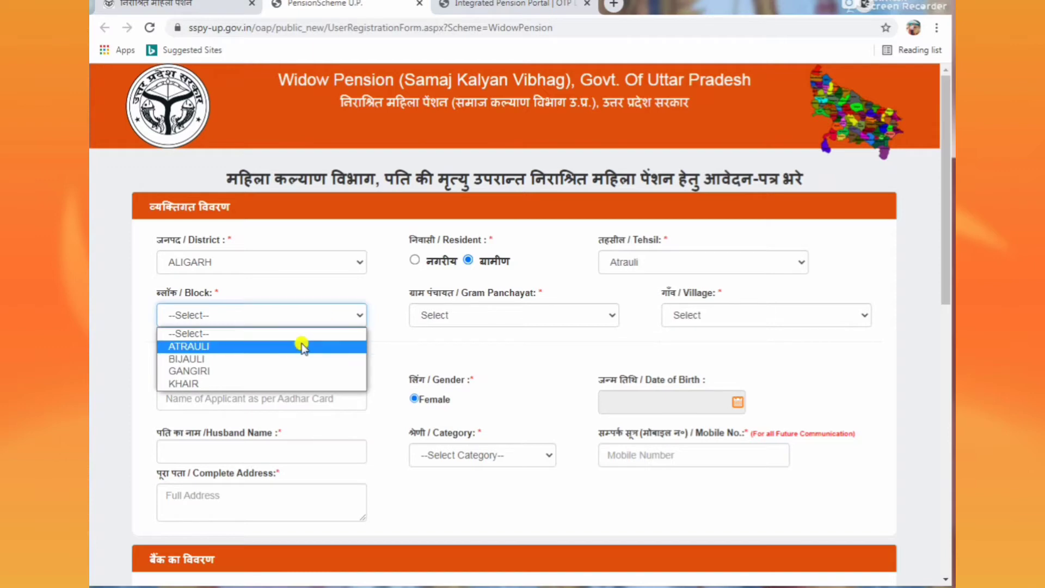
{"action": "left_click", "coordinate": [272, 359]}
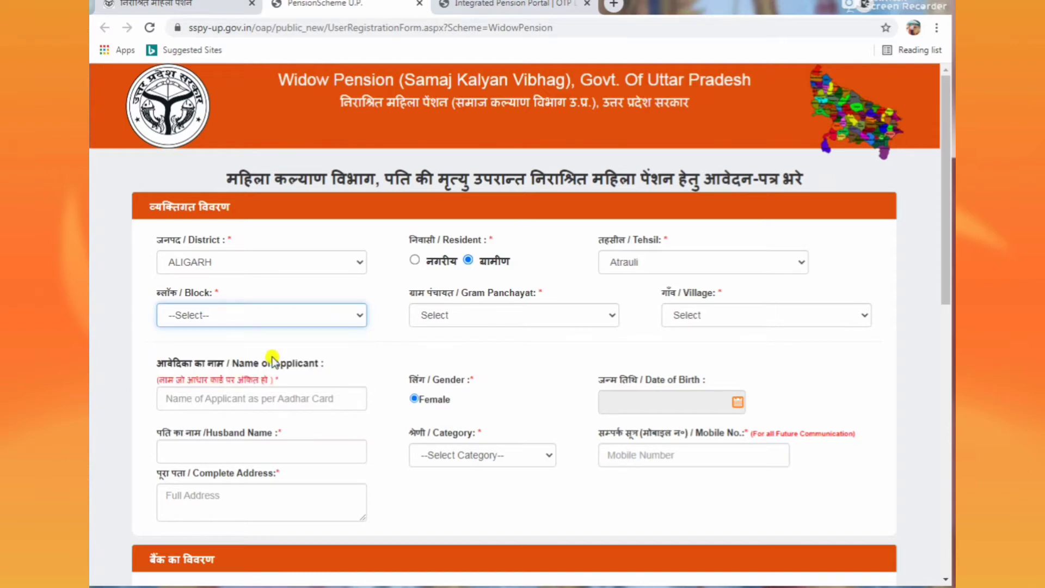
{"action": "left_click", "coordinate": [467, 319]}
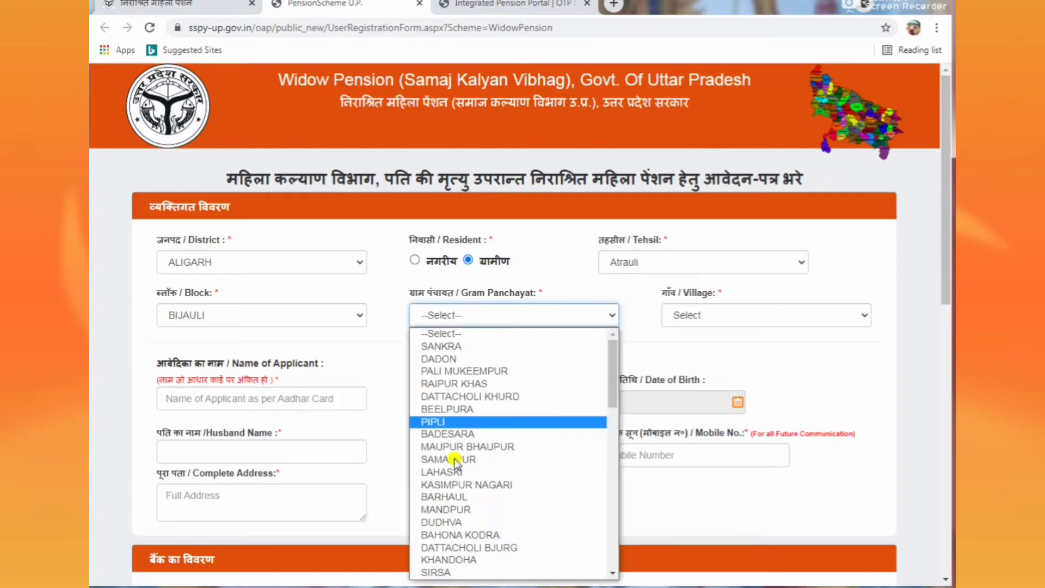
{"action": "left_click", "coordinate": [455, 472]}
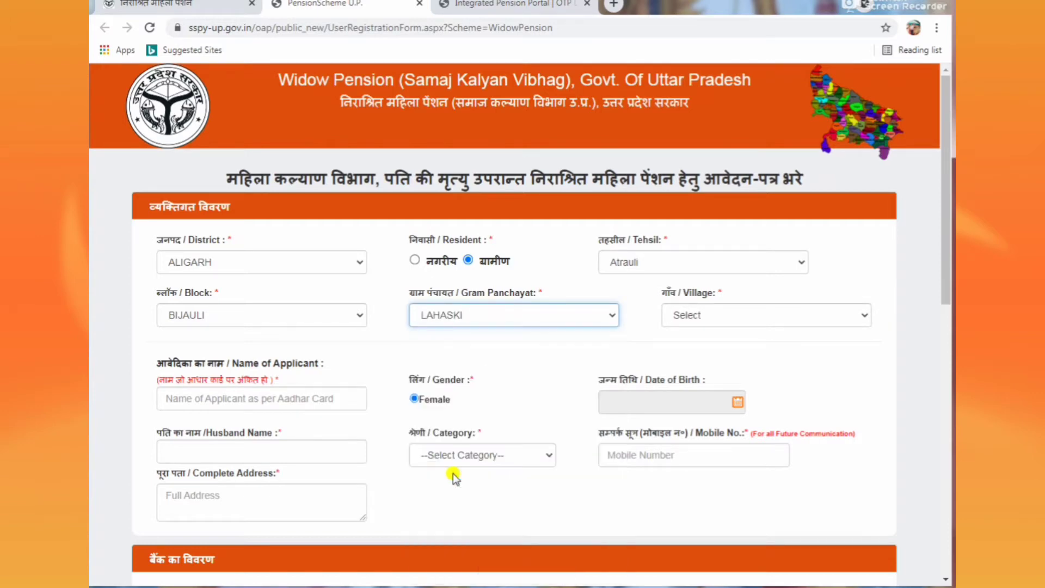
{"action": "left_click", "coordinate": [711, 317]}
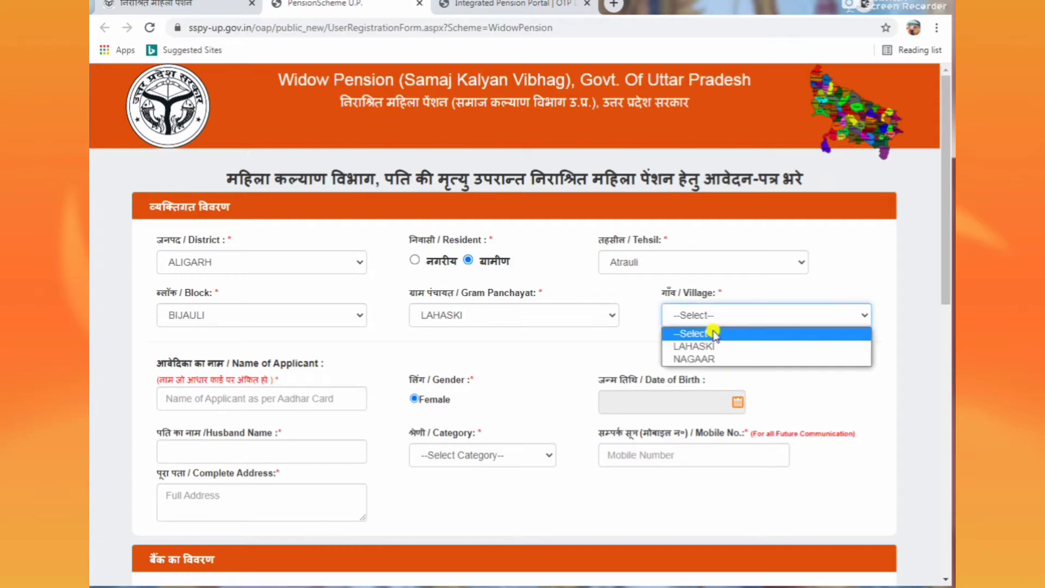
{"action": "left_click", "coordinate": [707, 358]}
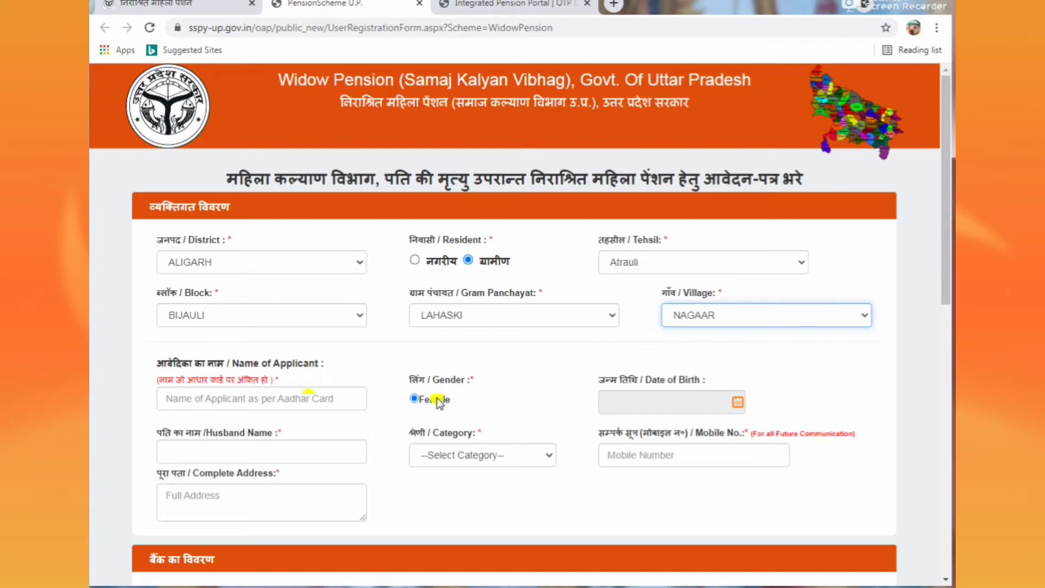
{"action": "left_click", "coordinate": [315, 400]}
{"action": "left_click", "coordinate": [315, 400]}
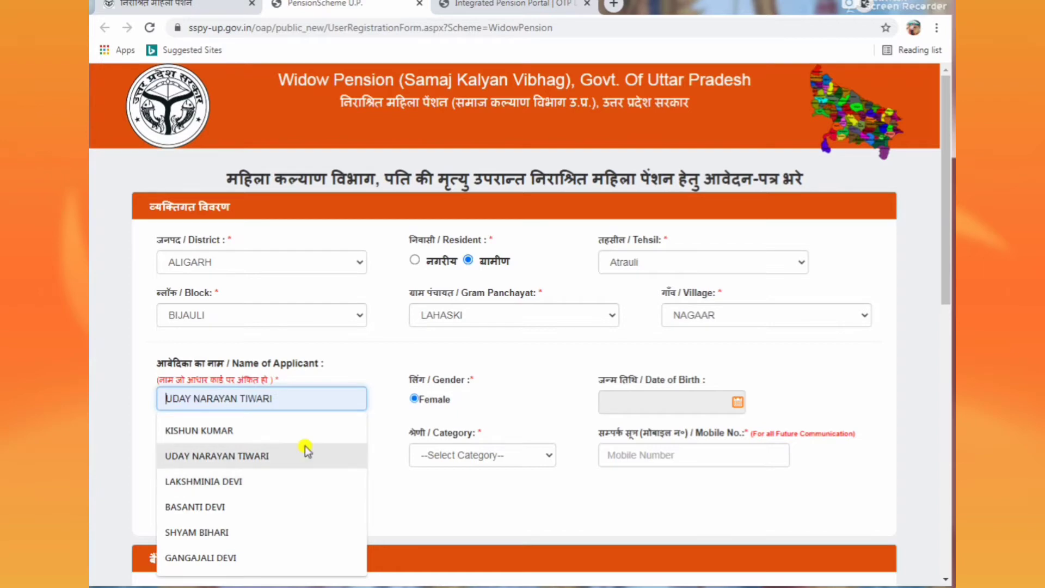
Step: Fill in the applicant's name from a saved suggestion, retyping its first word
{"action": "left_click", "coordinate": [289, 503]}
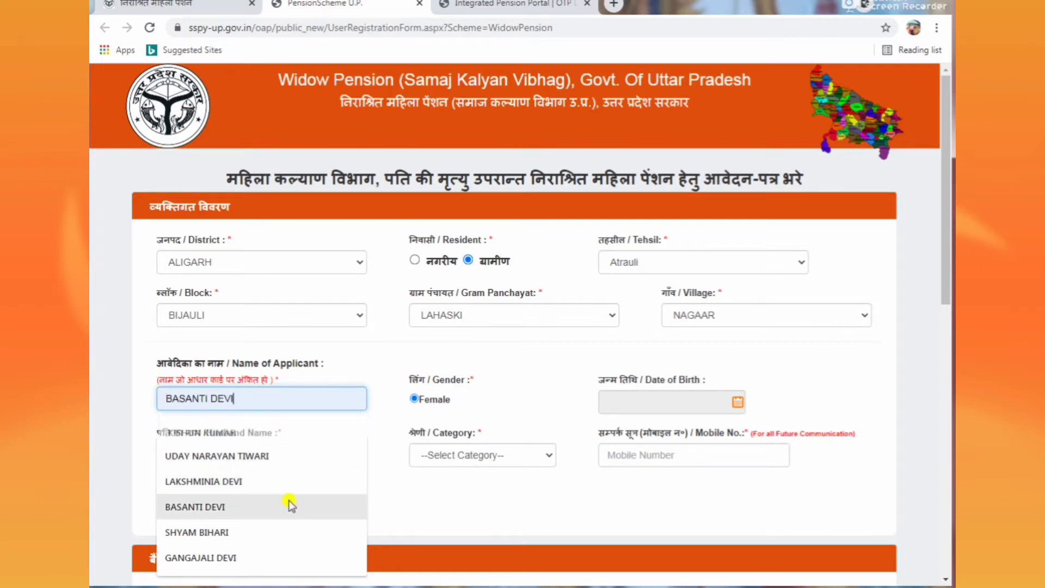
{"action": "double_click", "coordinate": [195, 401]}
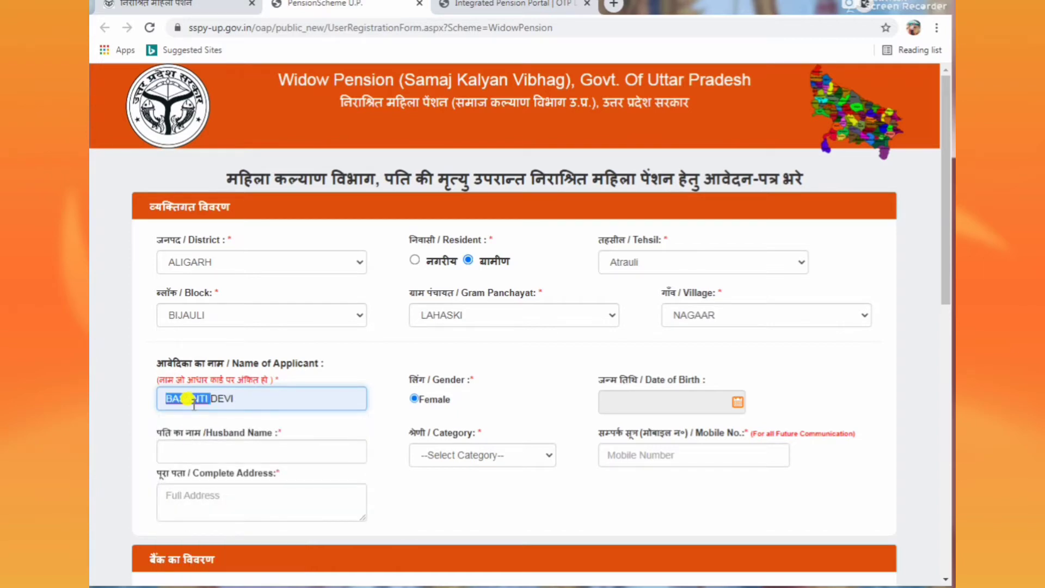
{"action": "key", "text": "BackSpace"}
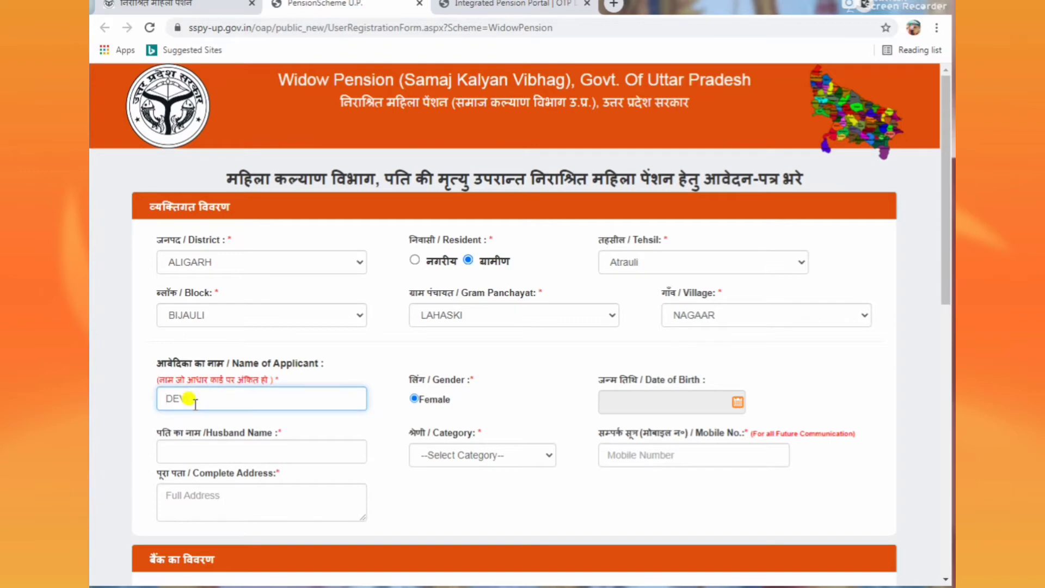
{"action": "type", "text": "d"}
{"action": "key", "text": "BackSpace"}
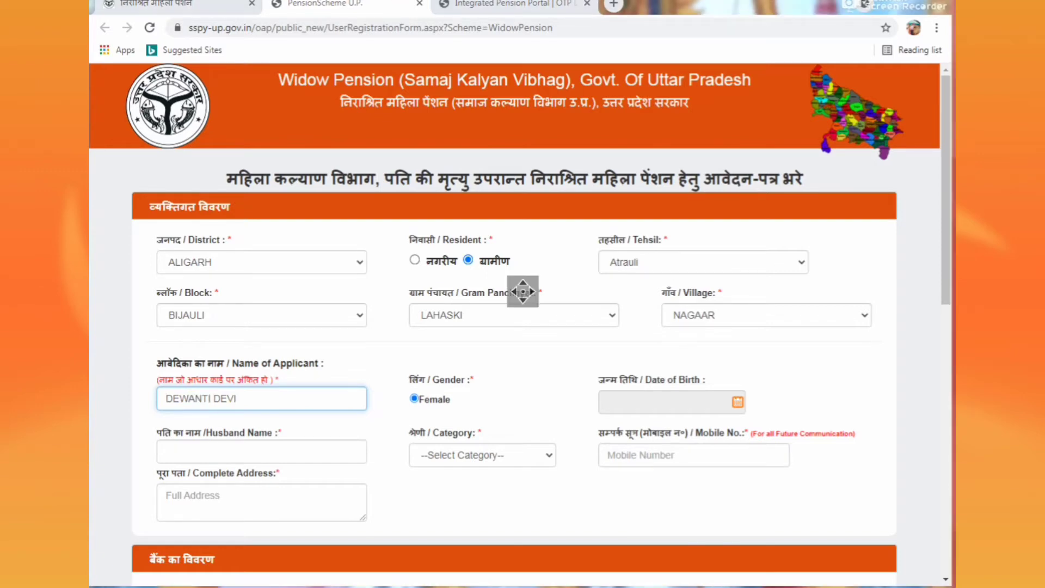
{"action": "left_click", "coordinate": [522, 291]}
{"action": "left_click", "coordinate": [322, 398]}
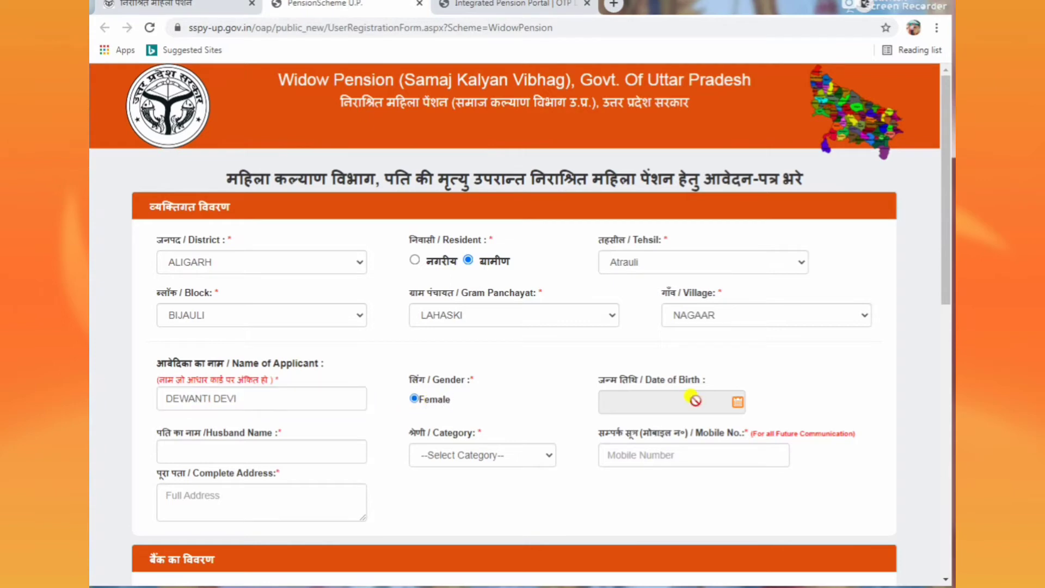
Step: Set the birth date to 01/01/1975 and paste in the husband's name
{"action": "left_click", "coordinate": [739, 404]}
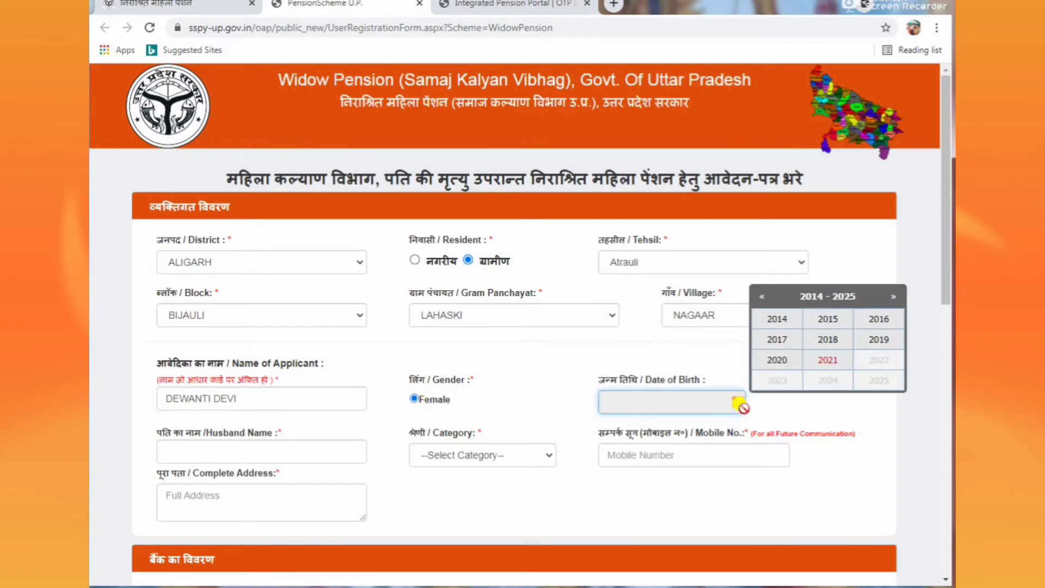
{"action": "left_click", "coordinate": [758, 297]}
{"action": "left_click", "coordinate": [758, 297]}
{"action": "left_click", "coordinate": [758, 296]}
{"action": "left_click", "coordinate": [758, 297]}
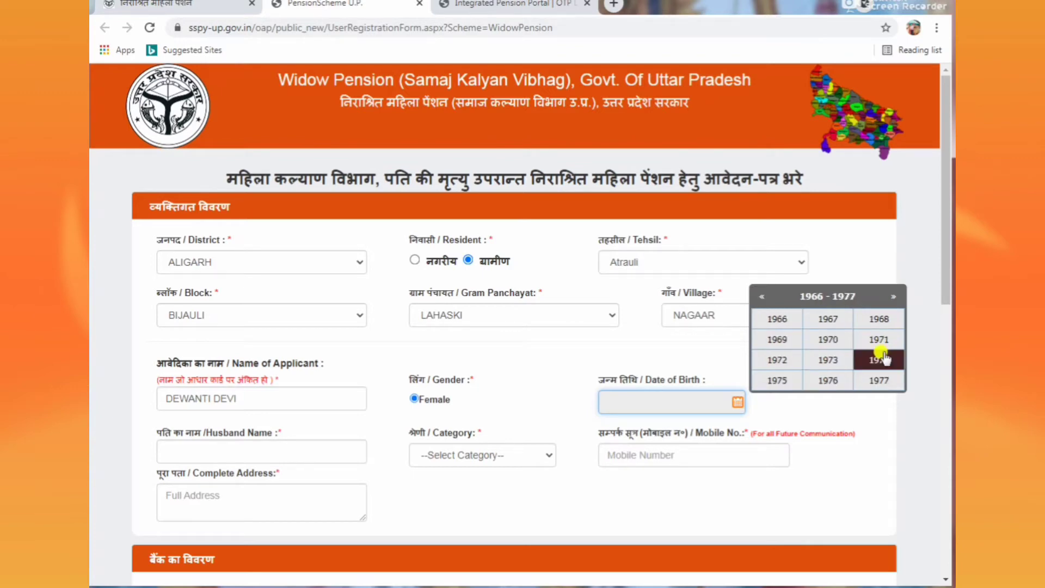
{"action": "left_click", "coordinate": [777, 380]}
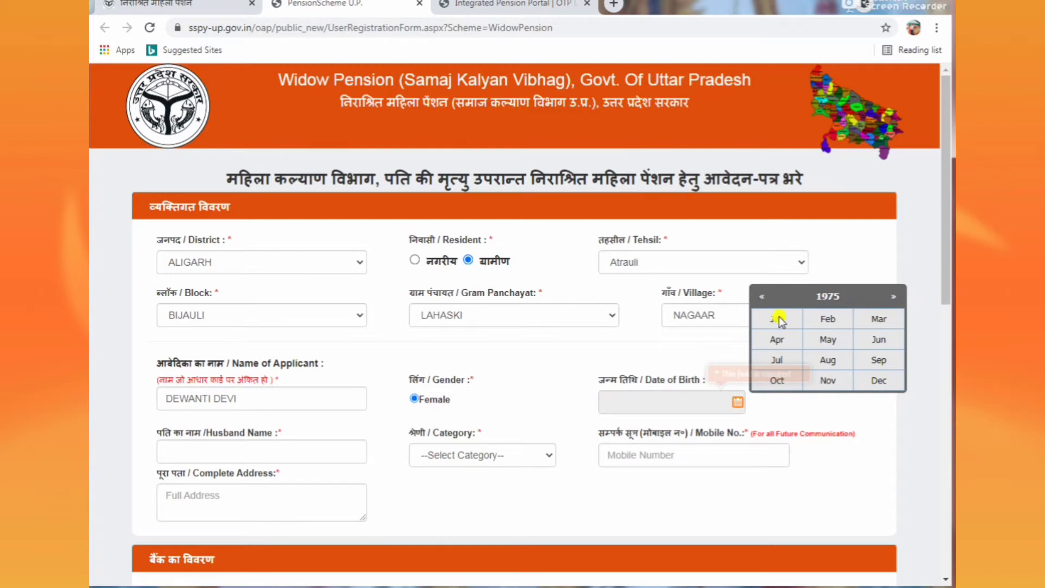
{"action": "left_click", "coordinate": [778, 320]}
{"action": "left_click", "coordinate": [804, 340]}
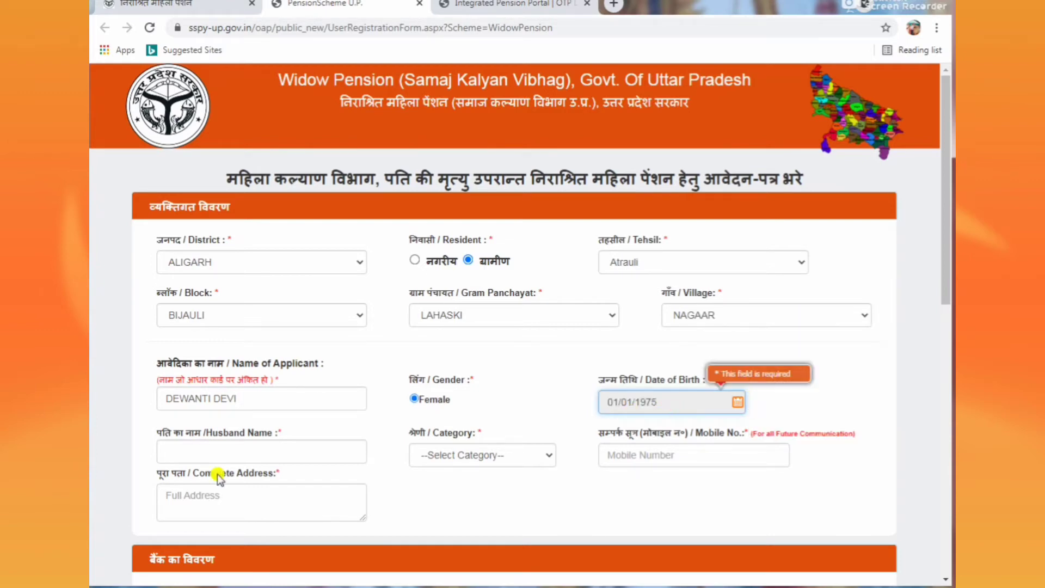
{"action": "left_click", "coordinate": [240, 451]}
{"action": "type", "text": "DEVNARAYAN"}
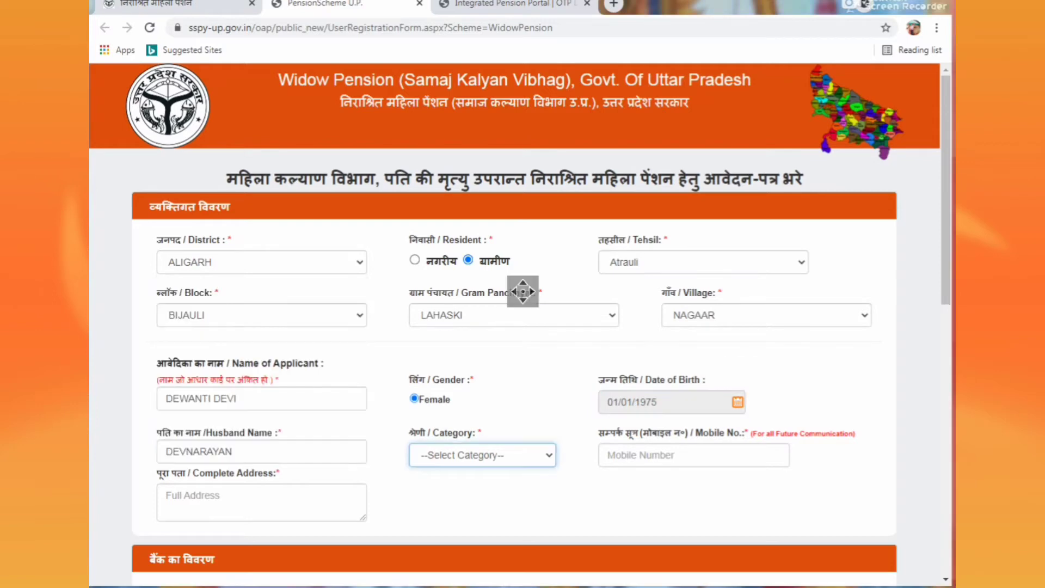
Step: Set the applicant's category to OBC
{"action": "left_click", "coordinate": [463, 456]}
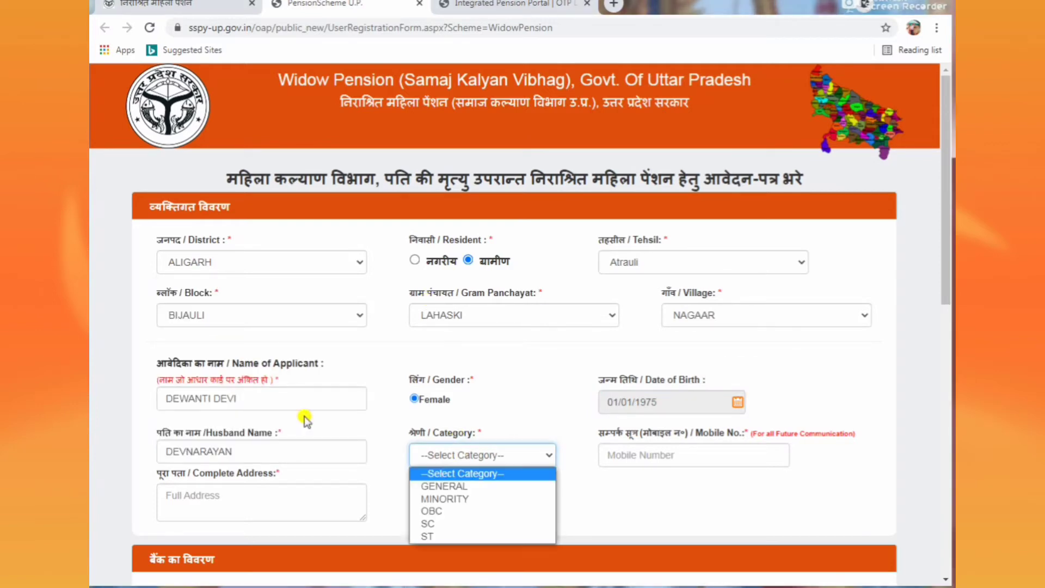
{"action": "left_click", "coordinate": [280, 441]}
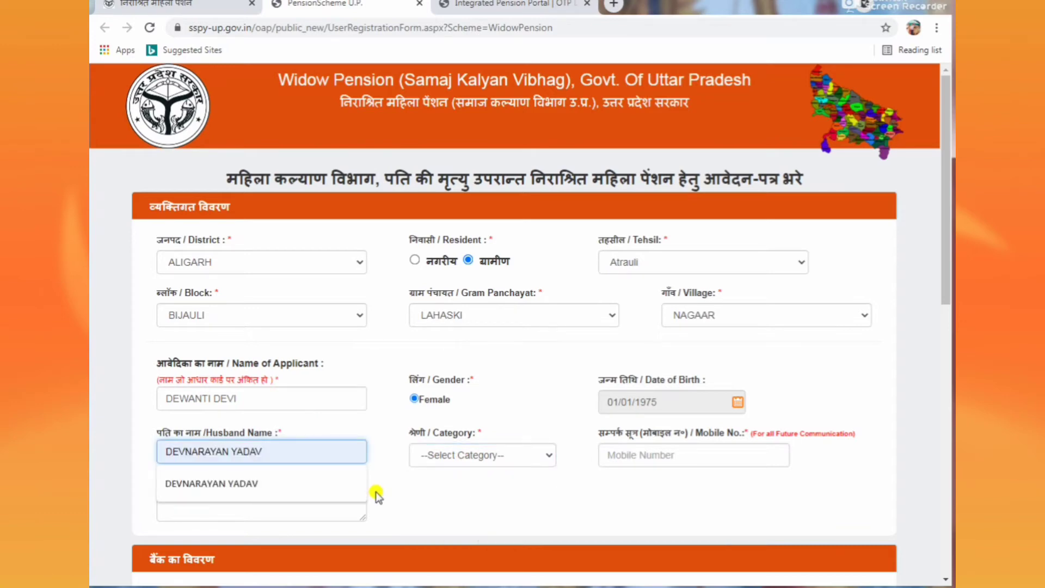
{"action": "left_click", "coordinate": [456, 464]}
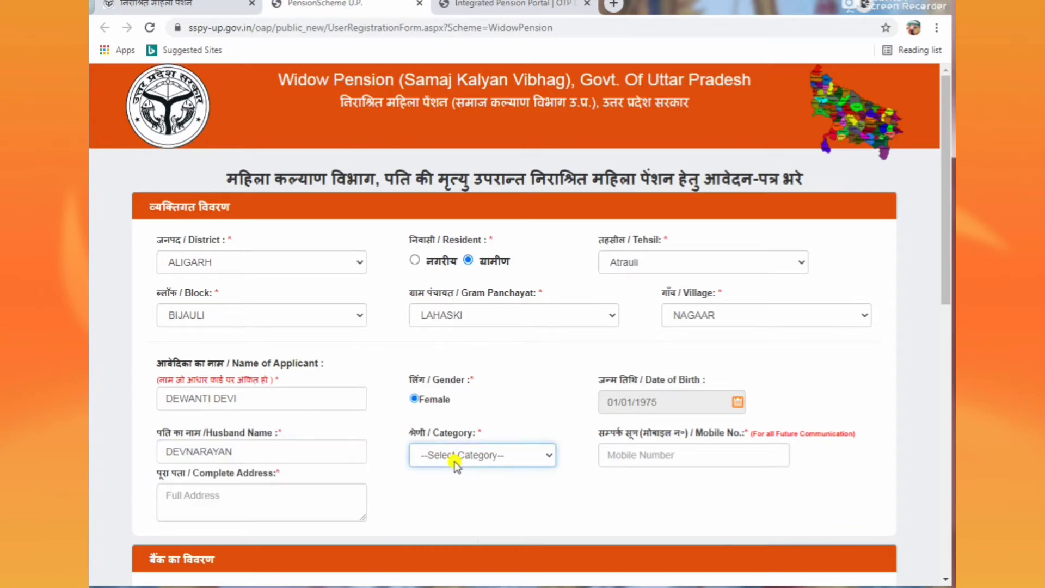
{"action": "left_click", "coordinate": [456, 463]}
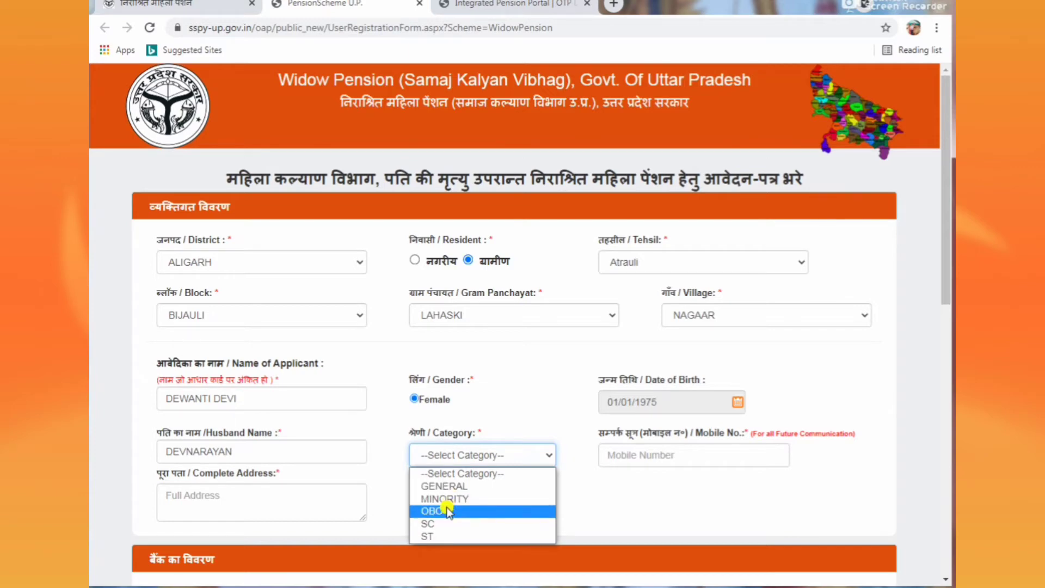
{"action": "left_click", "coordinate": [447, 511]}
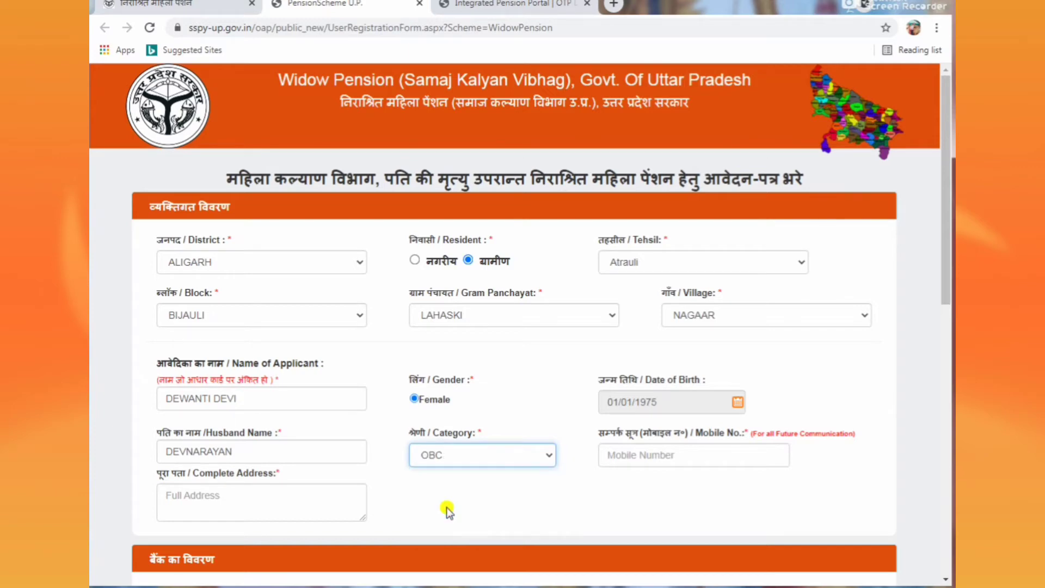
Step: Enter the applicant's mobile number, trimming the extra trailing digit
{"action": "left_click", "coordinate": [692, 456]}
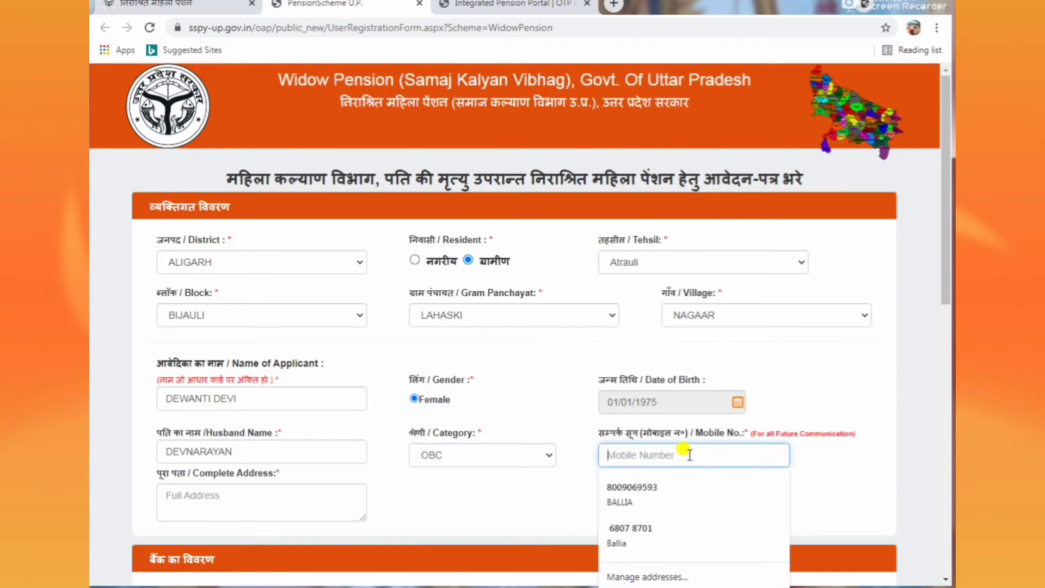
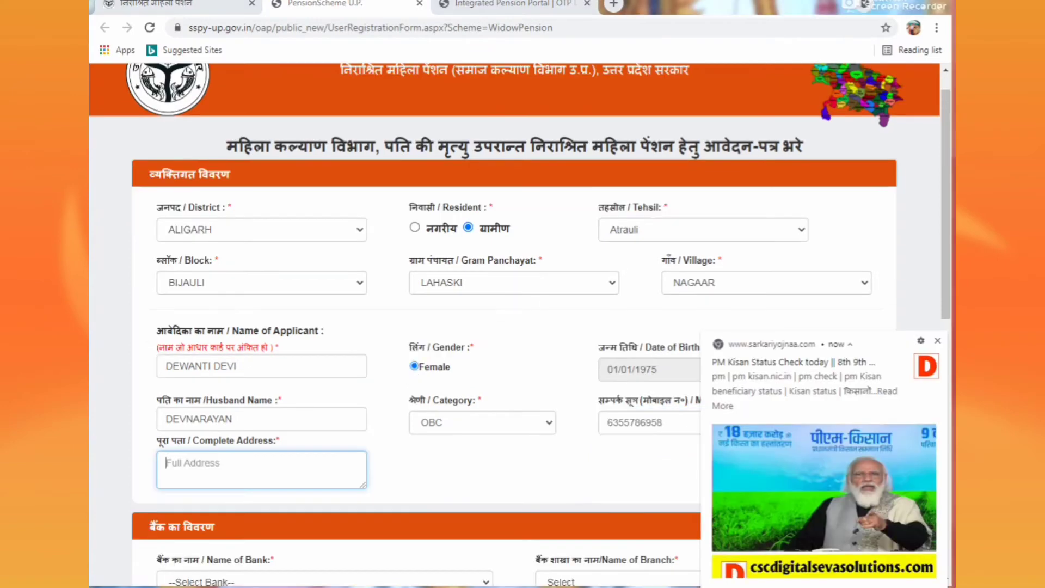
Step: Paste the copied complete address (village, panchayat, block, tehsil, district) into Full Address
{"action": "left_click", "coordinate": [234, 464]}
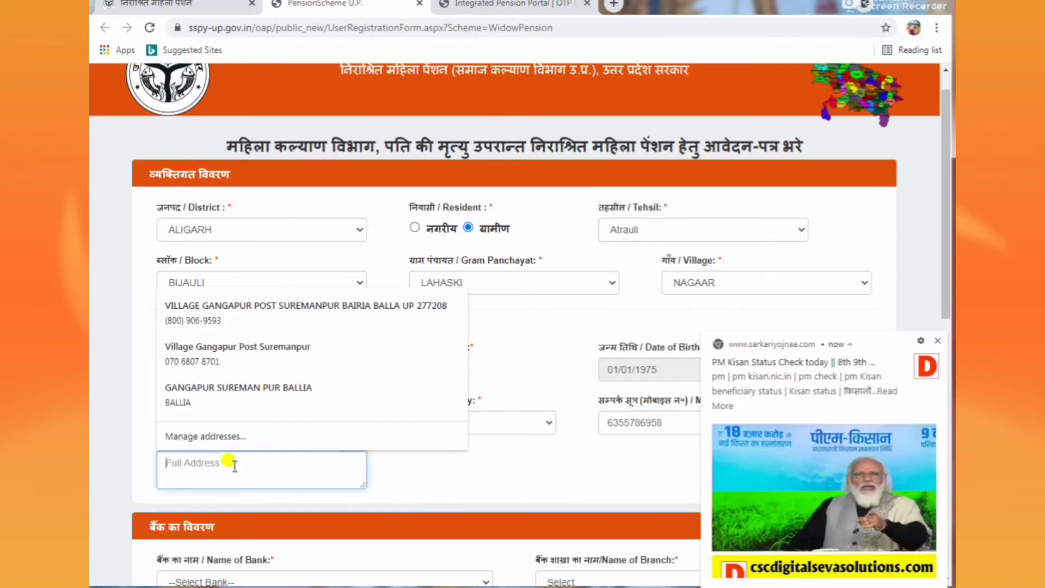
{"action": "right_click", "coordinate": [235, 464]}
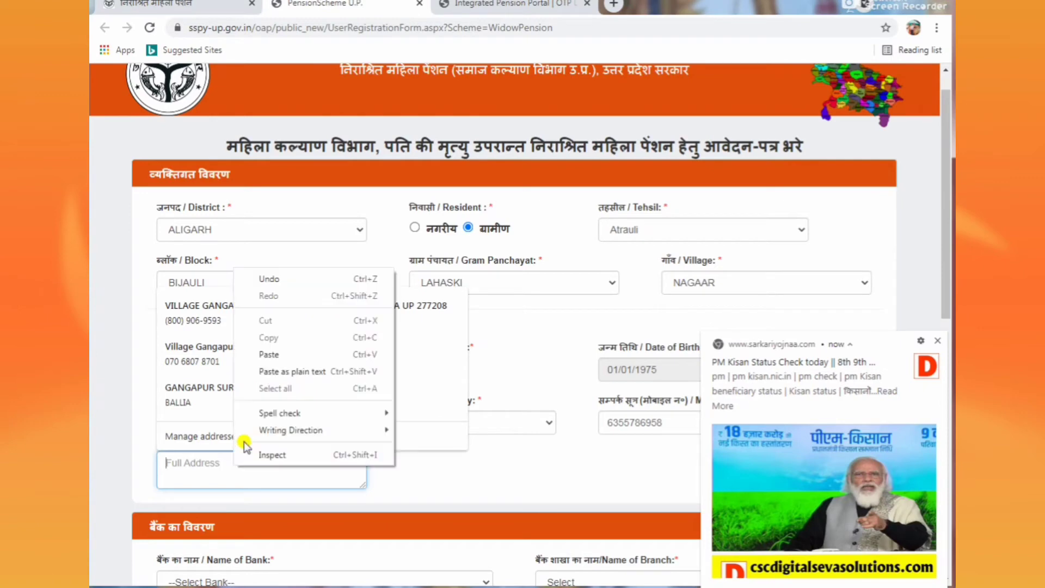
{"action": "left_click", "coordinate": [276, 355]}
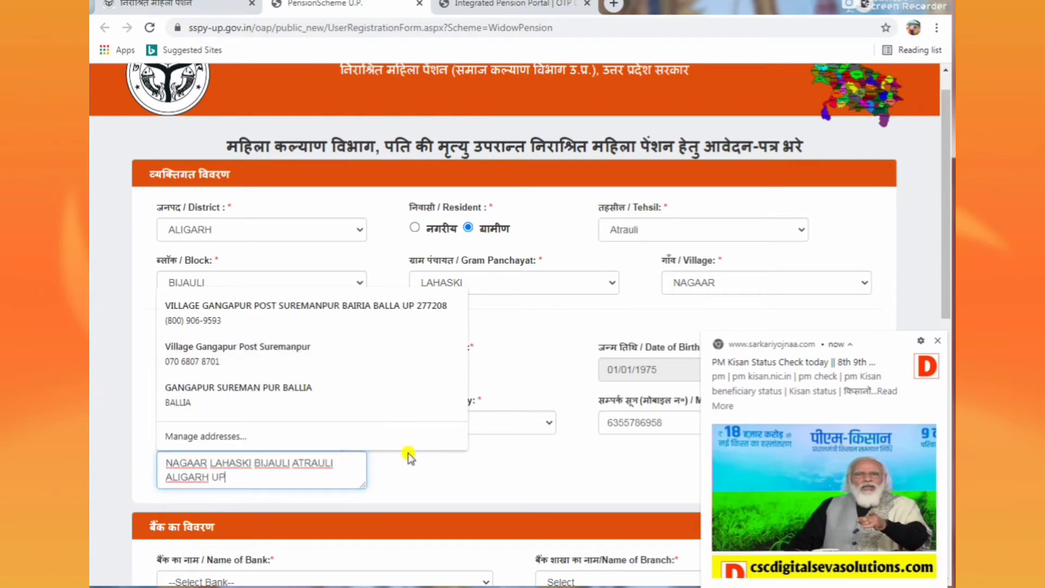
{"action": "left_click_drag", "start_coordinate": [948, 281], "coordinate": [949, 344]}
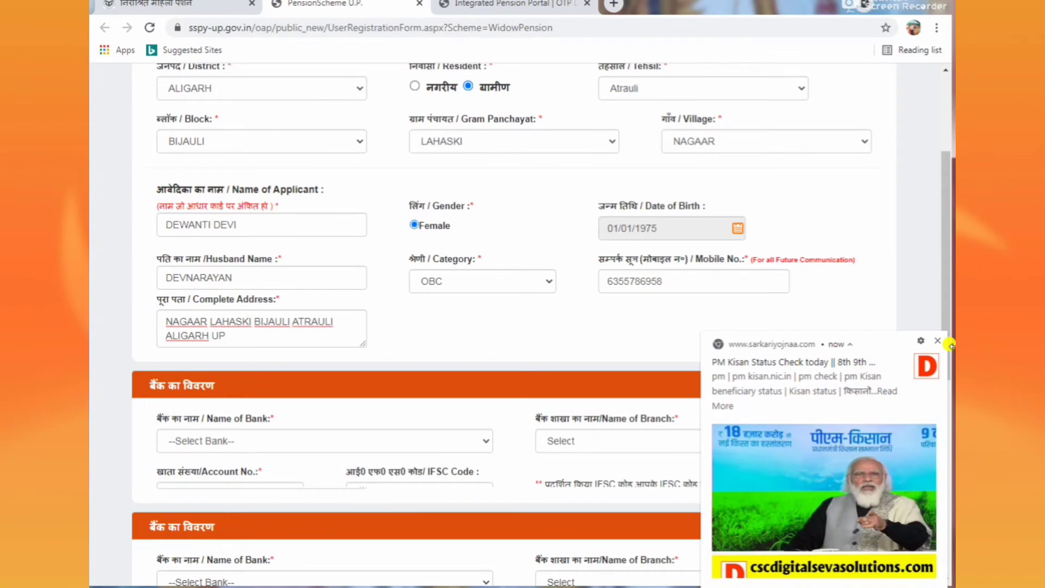
Step: Pick BANK OF BARODA with branch CIVIL LINES,ALIGARH as the initial bank details
{"action": "left_click", "coordinate": [939, 344]}
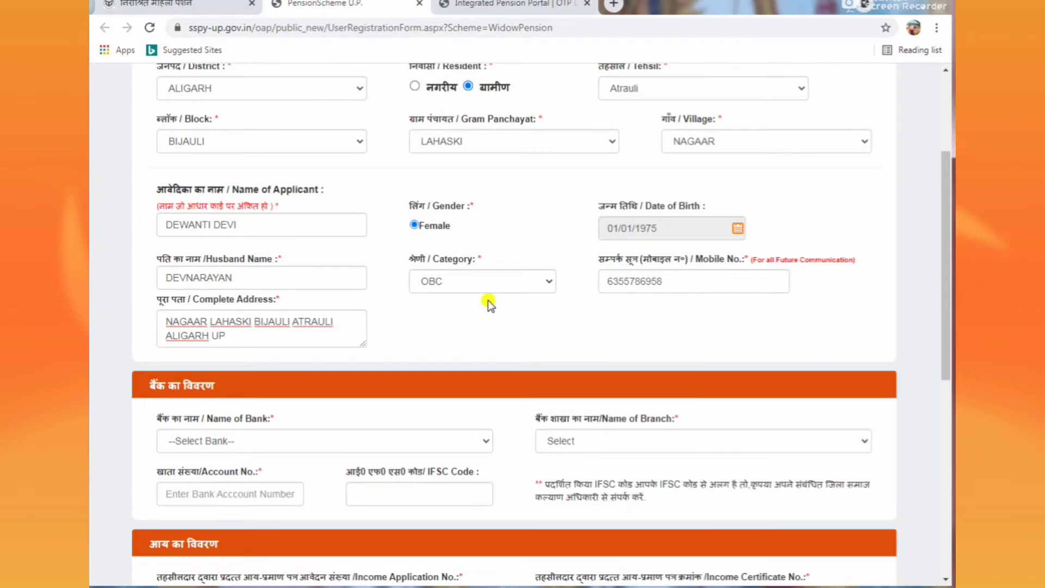
{"action": "left_click", "coordinate": [252, 442]}
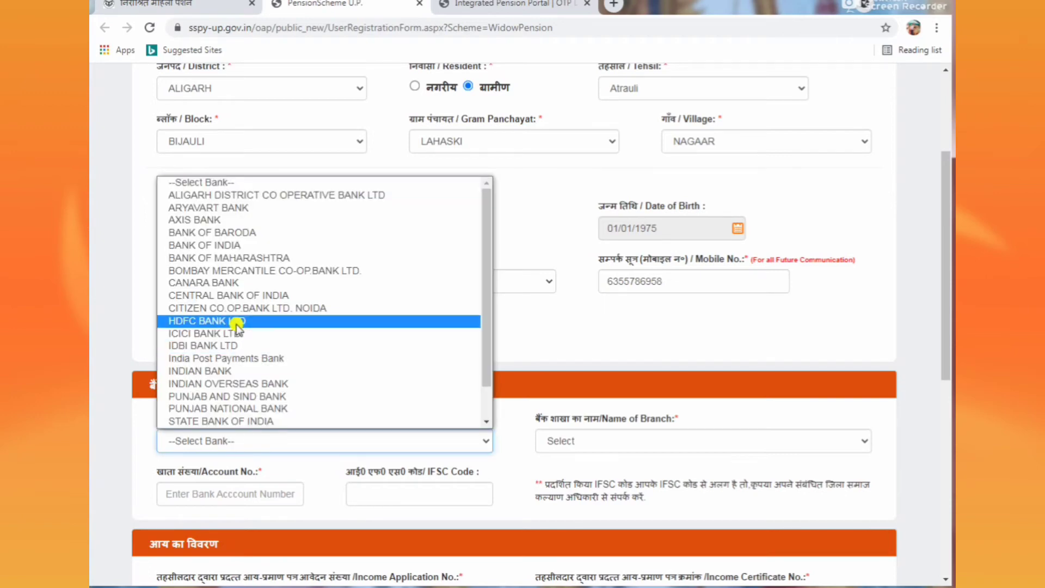
{"action": "left_click", "coordinate": [217, 232]}
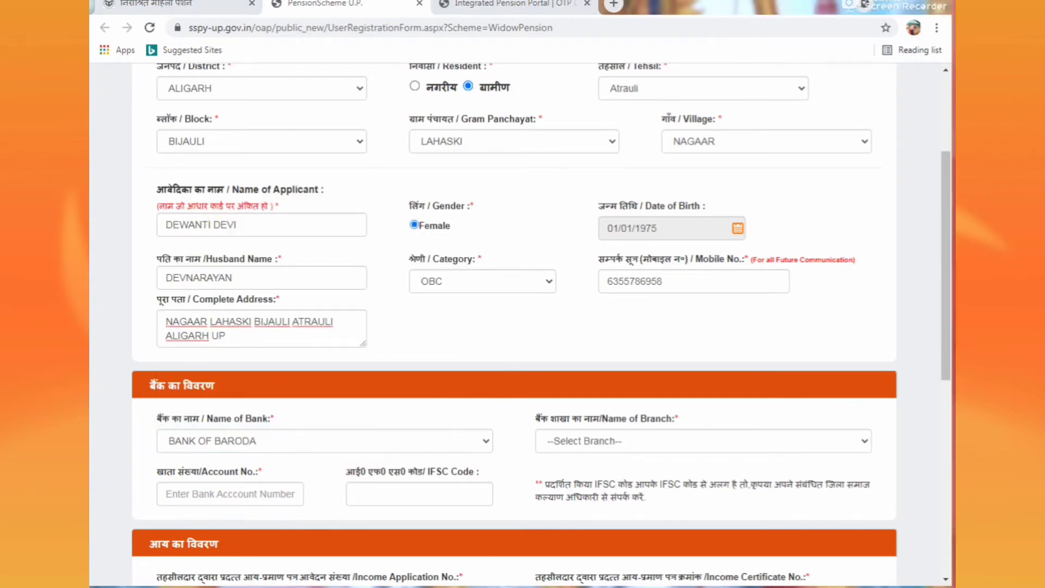
{"action": "left_click", "coordinate": [598, 444]}
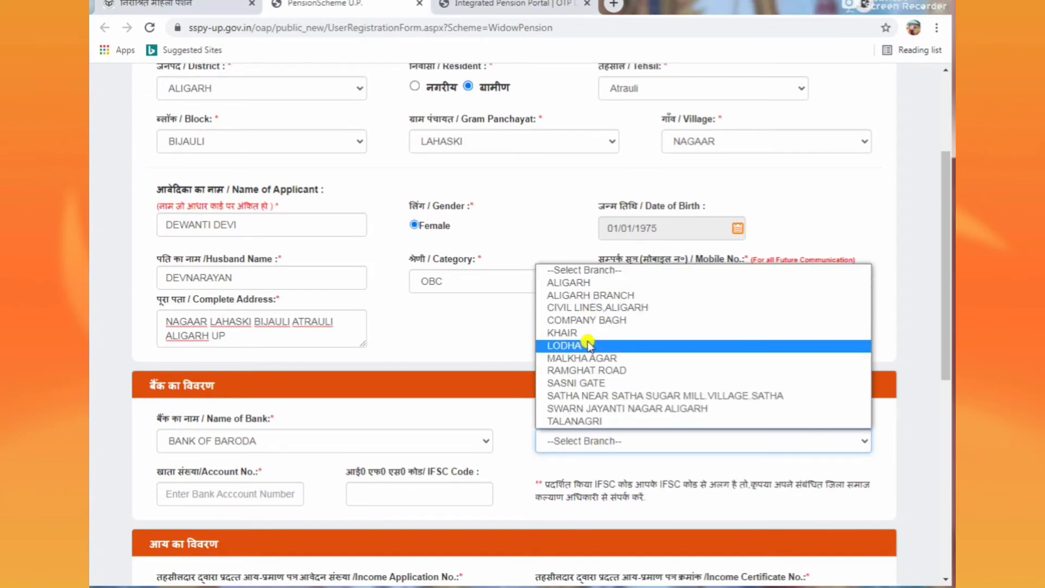
{"action": "left_click", "coordinate": [522, 291]}
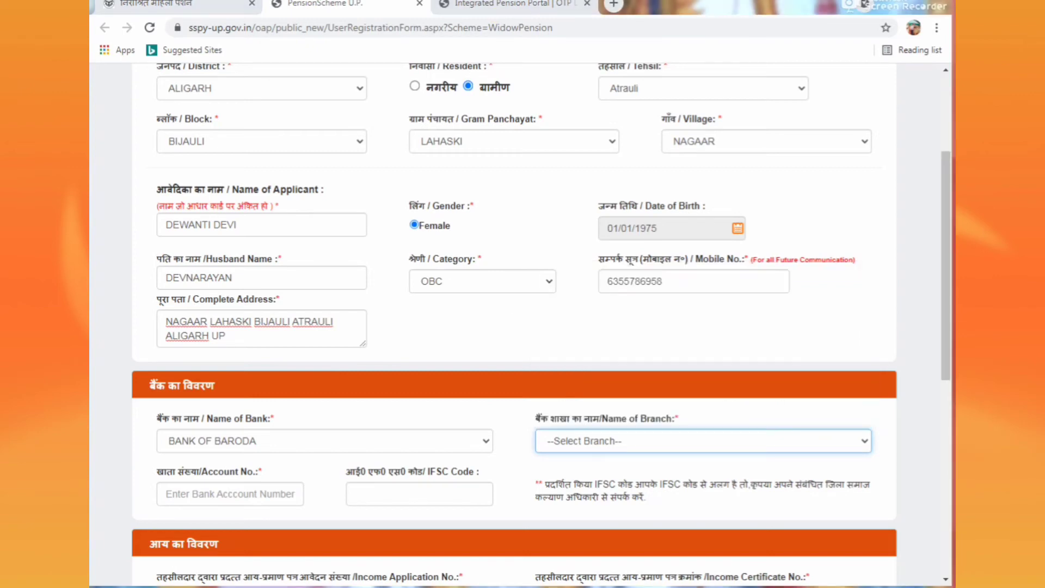
{"action": "left_click", "coordinate": [601, 448]}
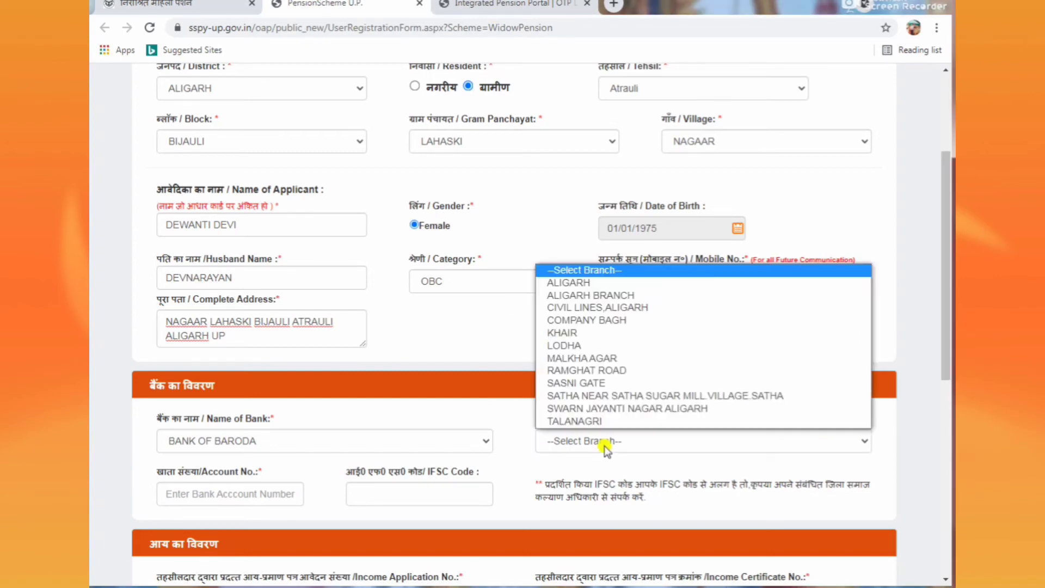
{"action": "left_click", "coordinate": [602, 439]}
{"action": "left_click", "coordinate": [602, 453]}
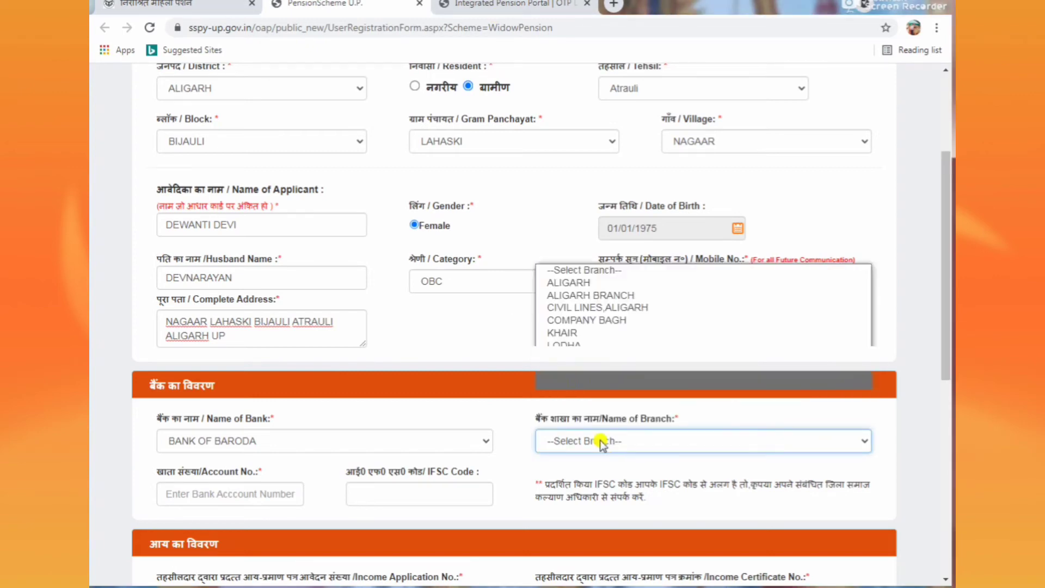
{"action": "left_click", "coordinate": [586, 306]}
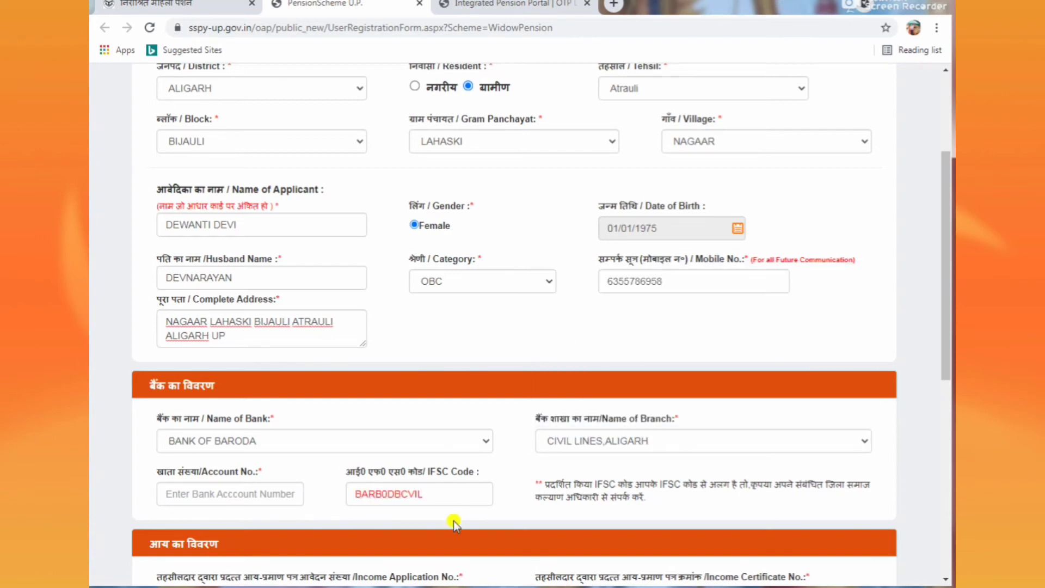
{"action": "left_click", "coordinate": [265, 494]}
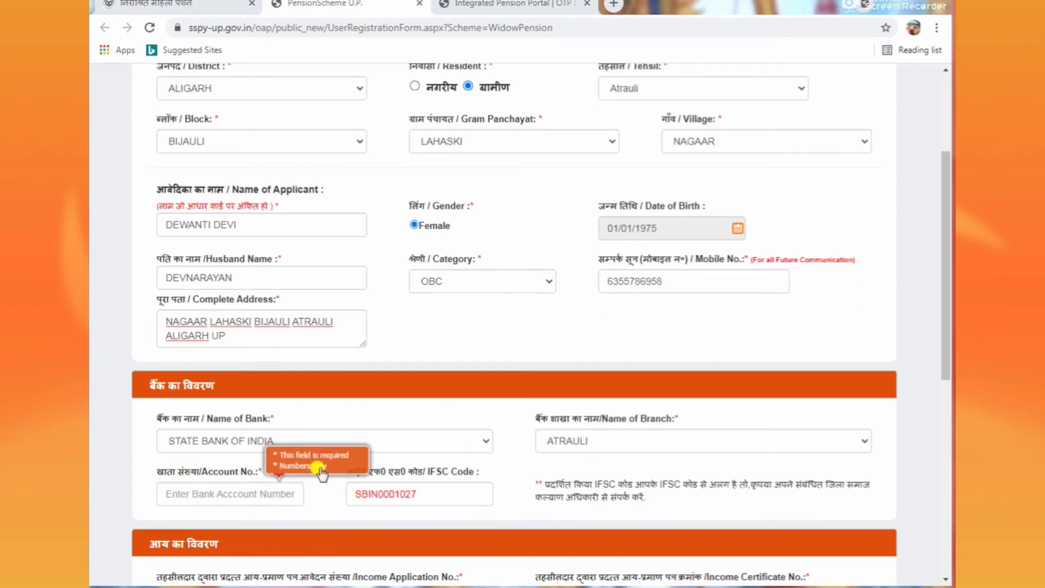
Step: Change the bank to STATE BANK OF INDIA, branch ATRAULI, giving IFSC SBIN0001027
{"action": "left_click", "coordinate": [439, 442]}
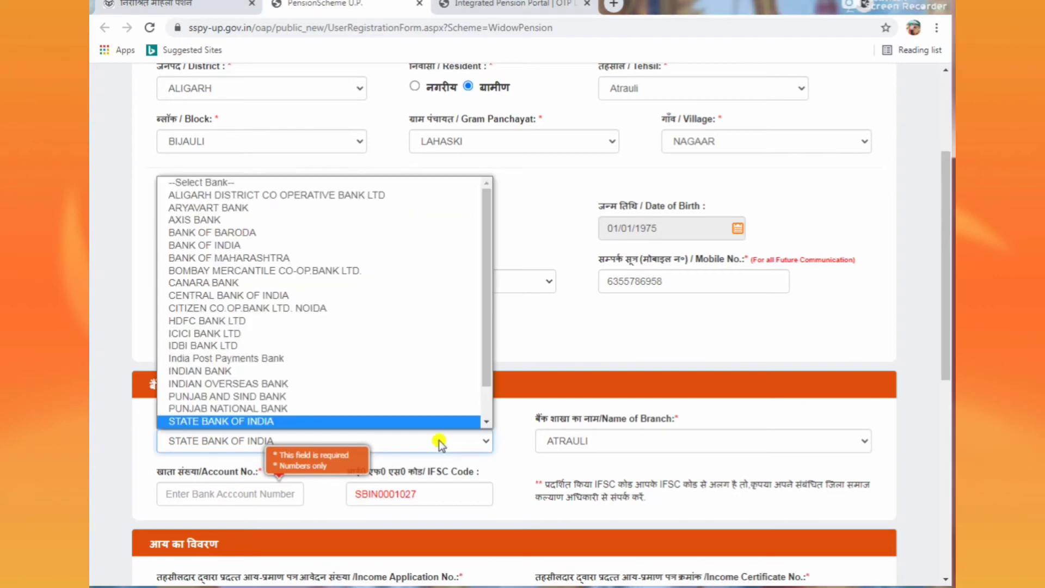
{"action": "left_click", "coordinate": [286, 423]}
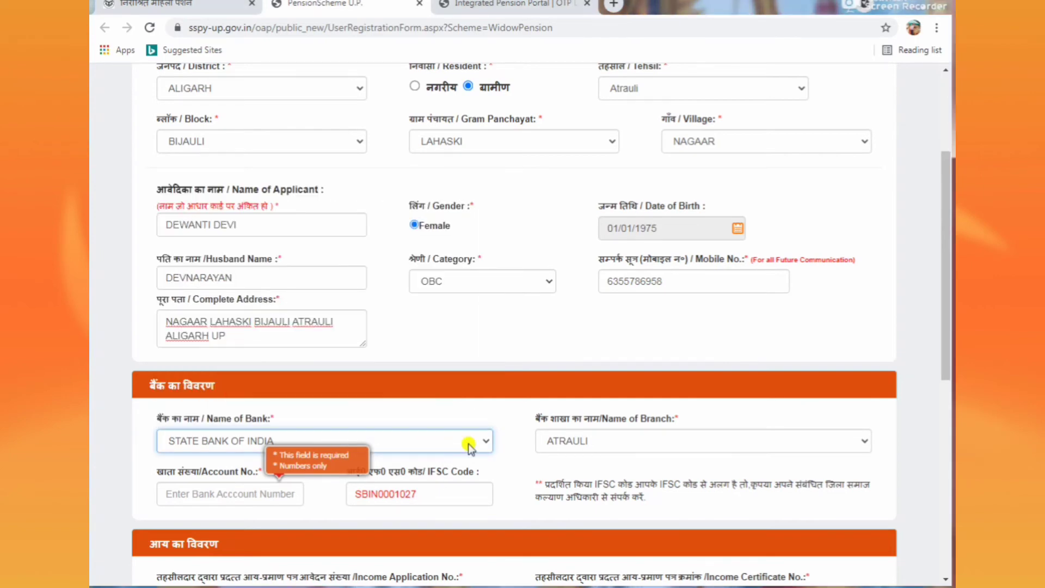
{"action": "left_click", "coordinate": [679, 443]}
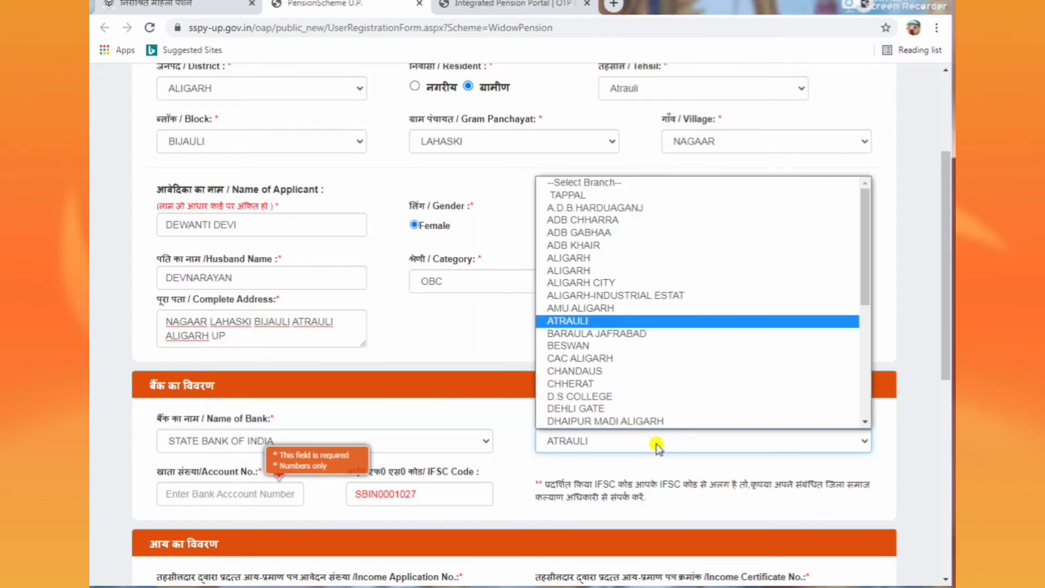
{"action": "scroll", "coordinate": [598, 370], "scroll_direction": "down", "scroll_amount": 1}
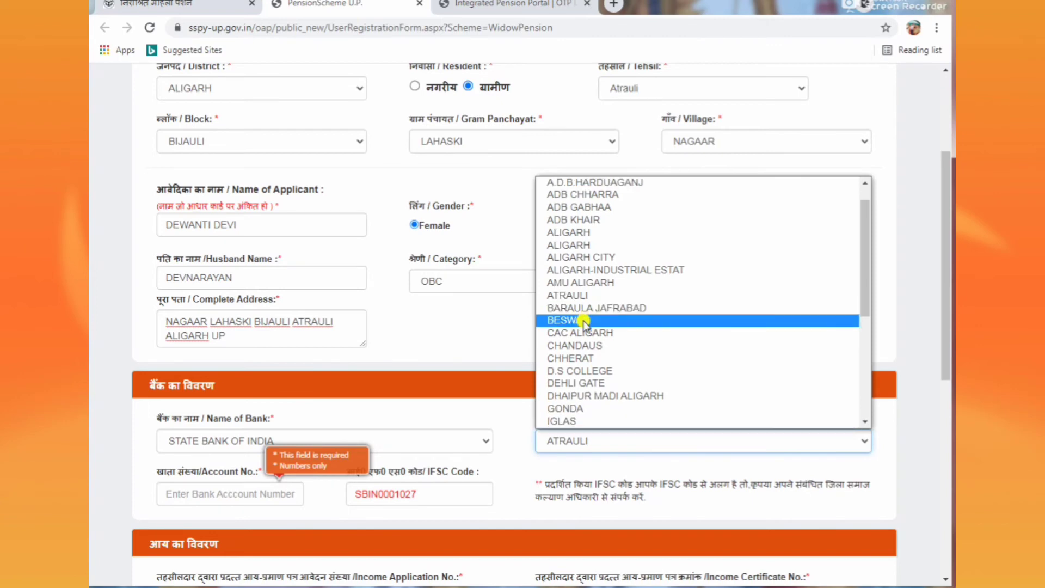
{"action": "left_click", "coordinate": [577, 295]}
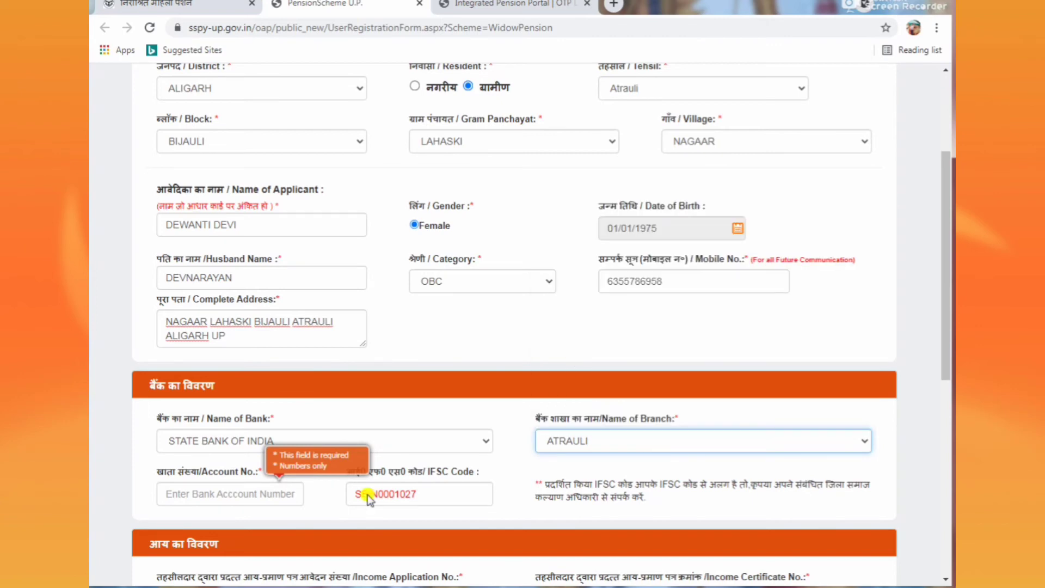
{"action": "left_click", "coordinate": [353, 467]}
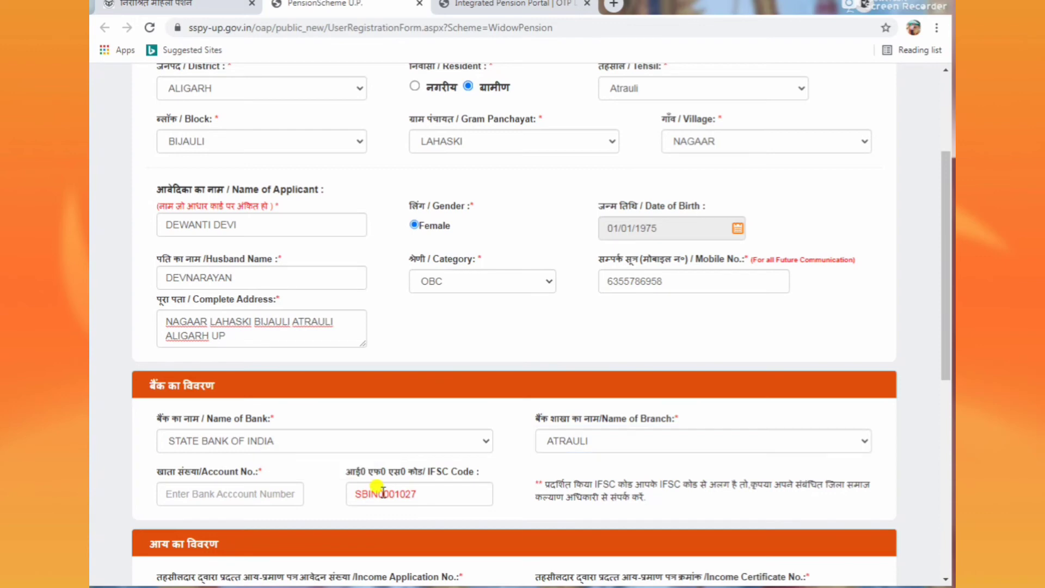
{"action": "left_click", "coordinate": [234, 491]}
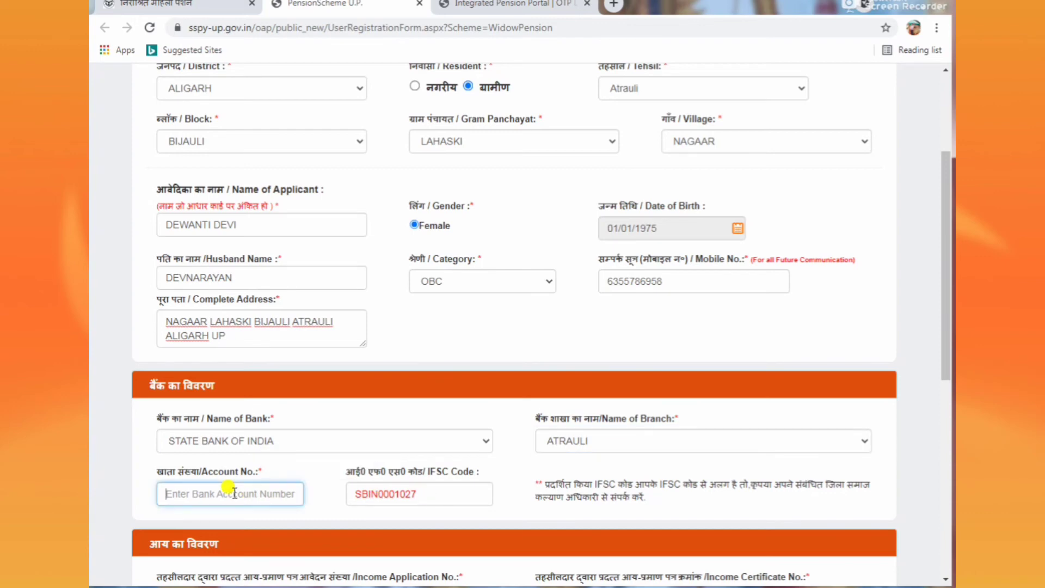
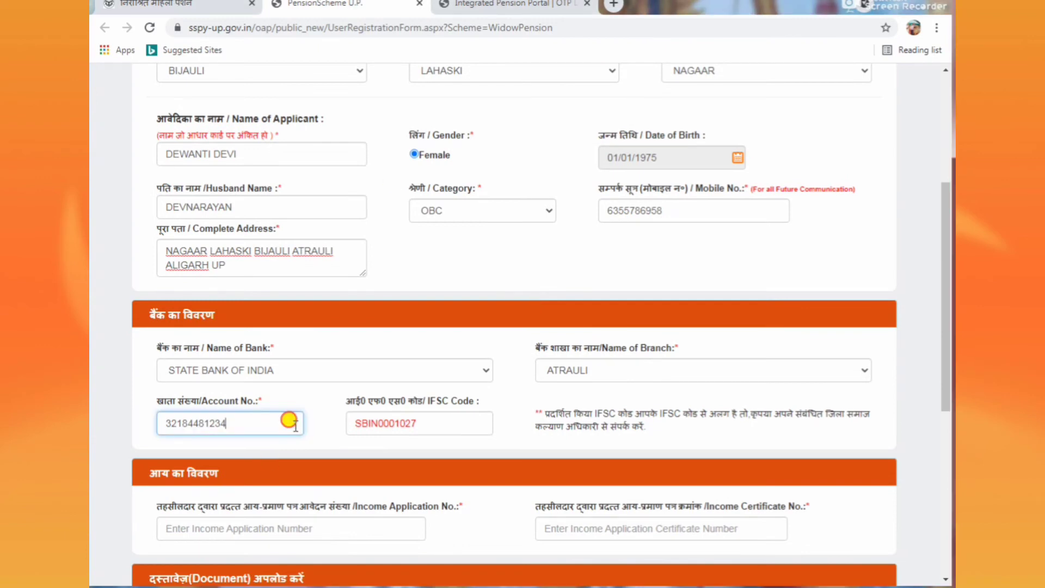
Step: Enter the bank account number and fill in the income application and certificate numbers
{"action": "scroll", "coordinate": [416, 443], "scroll_direction": "down", "scroll_amount": 4}
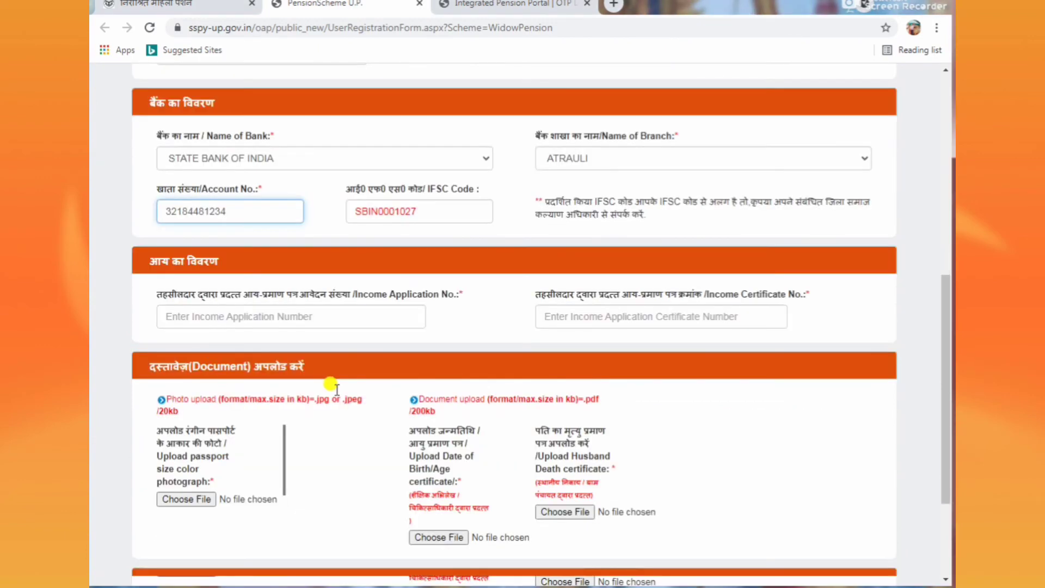
{"action": "left_click", "coordinate": [354, 317]}
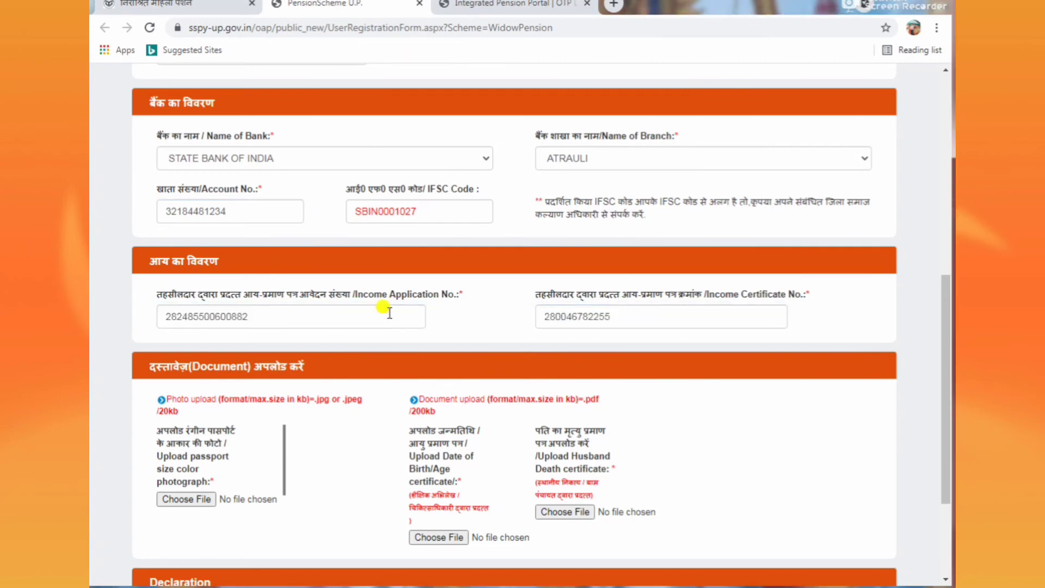
{"action": "double_click", "coordinate": [397, 312]}
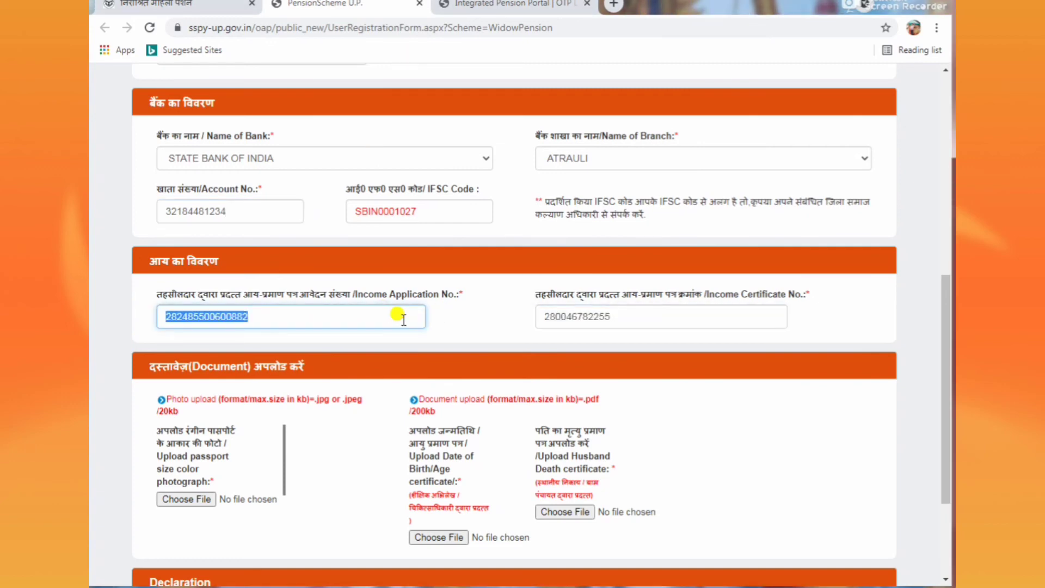
{"action": "double_click", "coordinate": [597, 315]}
{"action": "left_click", "coordinate": [798, 344]}
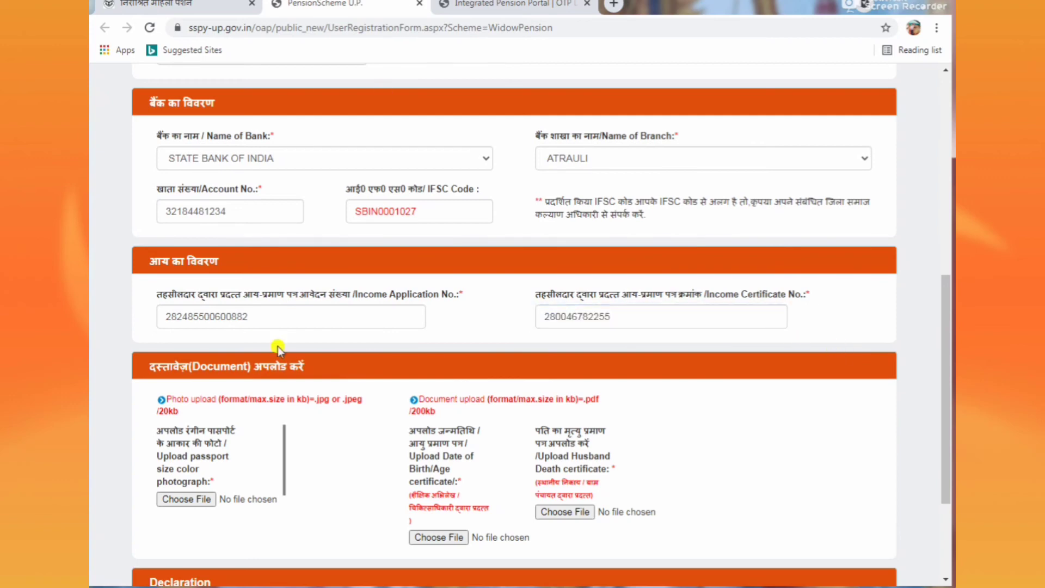
Step: Attach the passport-size photograph D copy.jpg
{"action": "left_click", "coordinate": [201, 500]}
{"action": "left_click", "coordinate": [212, 499]}
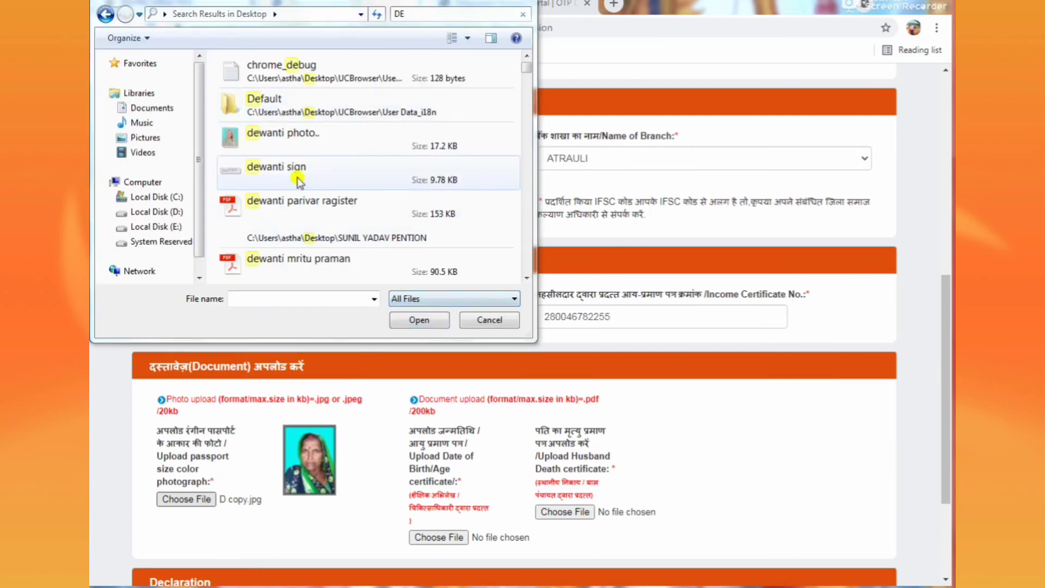
{"action": "left_click", "coordinate": [314, 136]}
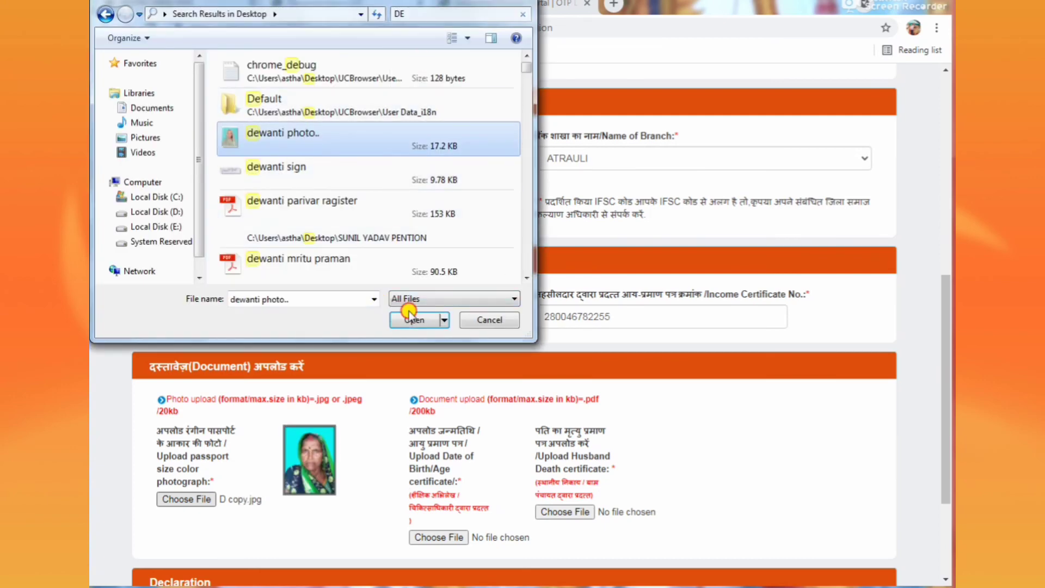
{"action": "left_click", "coordinate": [414, 320]}
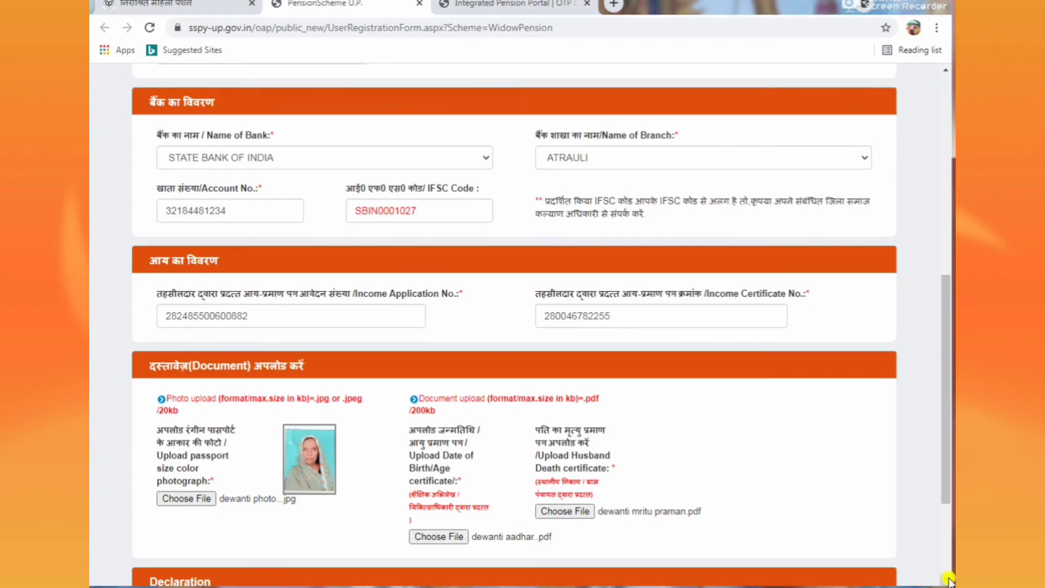
Step: Tick the declaration, enter a refreshed captcha code and submit the application
{"action": "scroll", "coordinate": [948, 581], "scroll_direction": "down", "scroll_amount": 3}
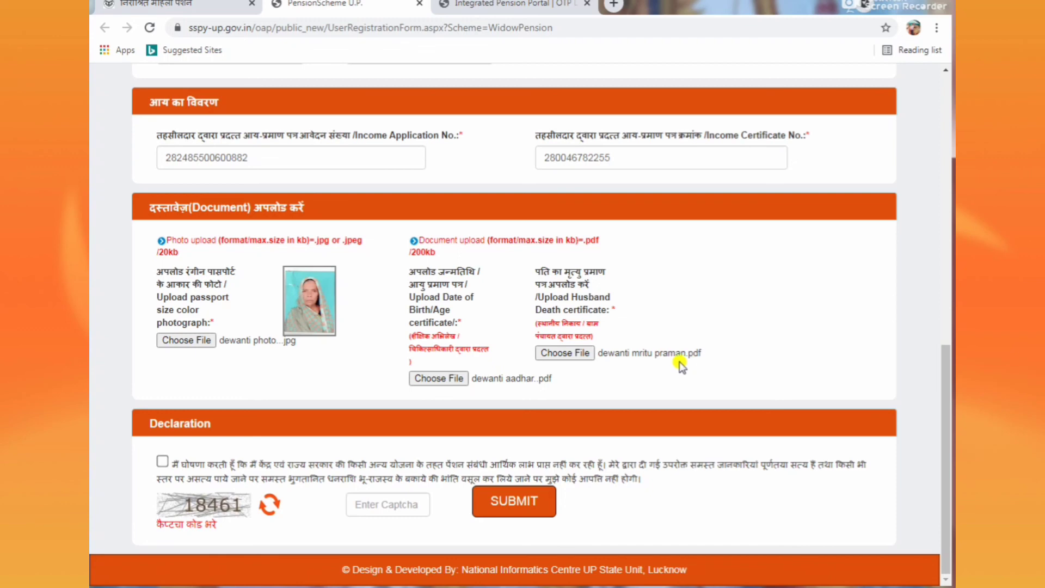
{"action": "left_click", "coordinate": [162, 462]}
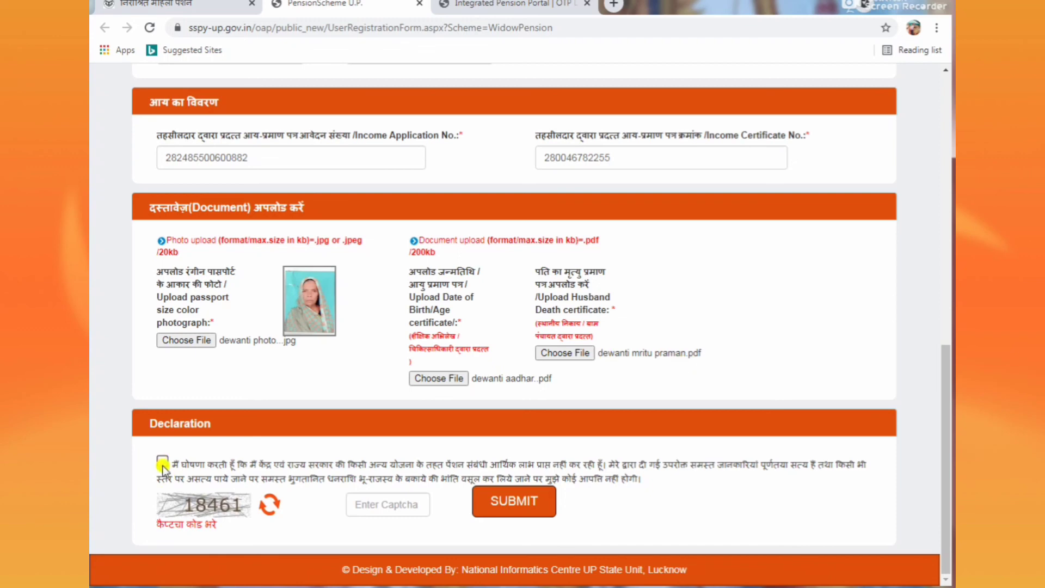
{"action": "left_click", "coordinate": [270, 505]}
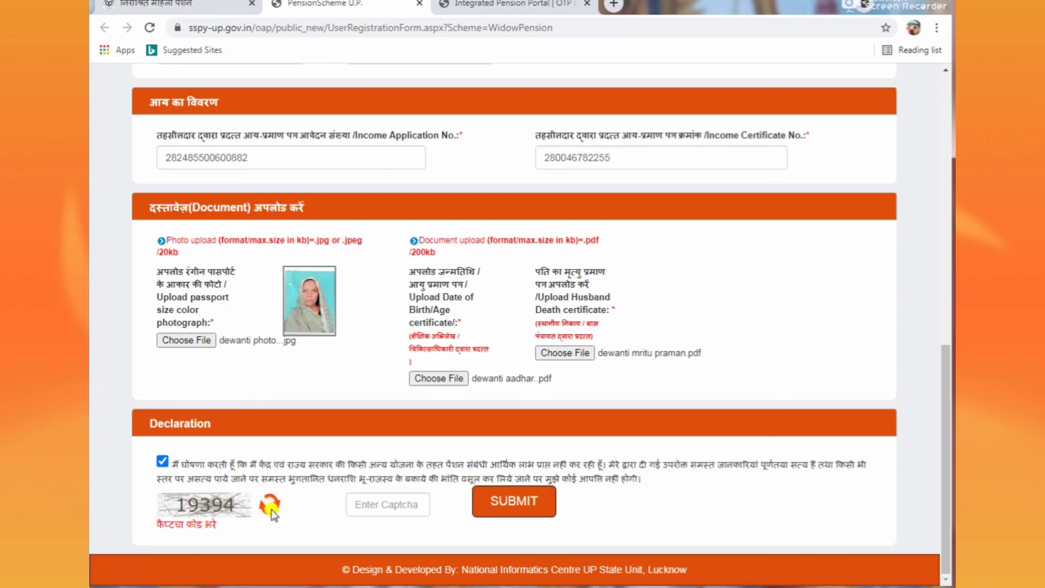
{"action": "left_click", "coordinate": [402, 503]}
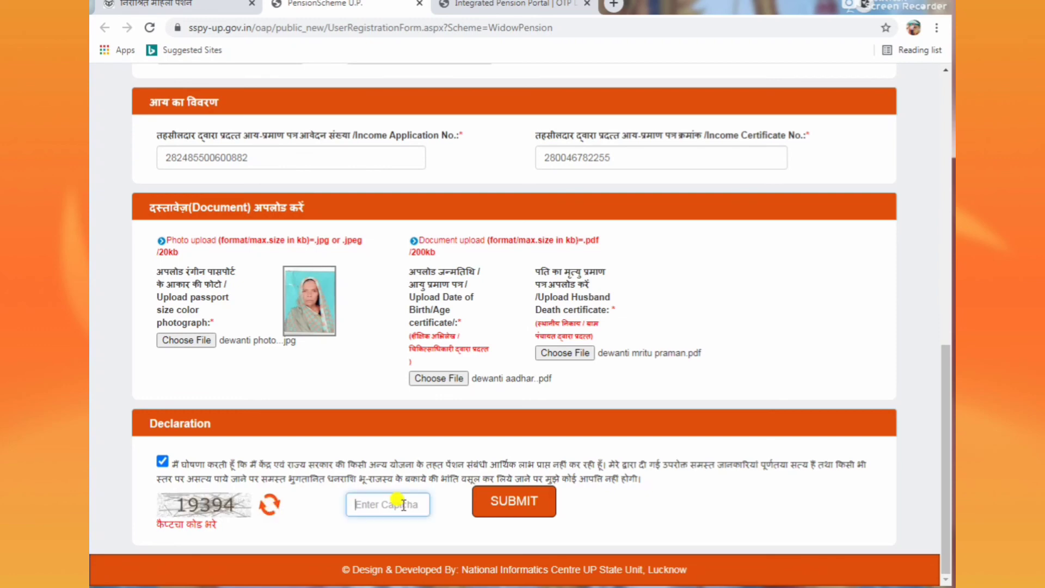
{"action": "type", "text": "19394"}
{"action": "left_click", "coordinate": [491, 501]}
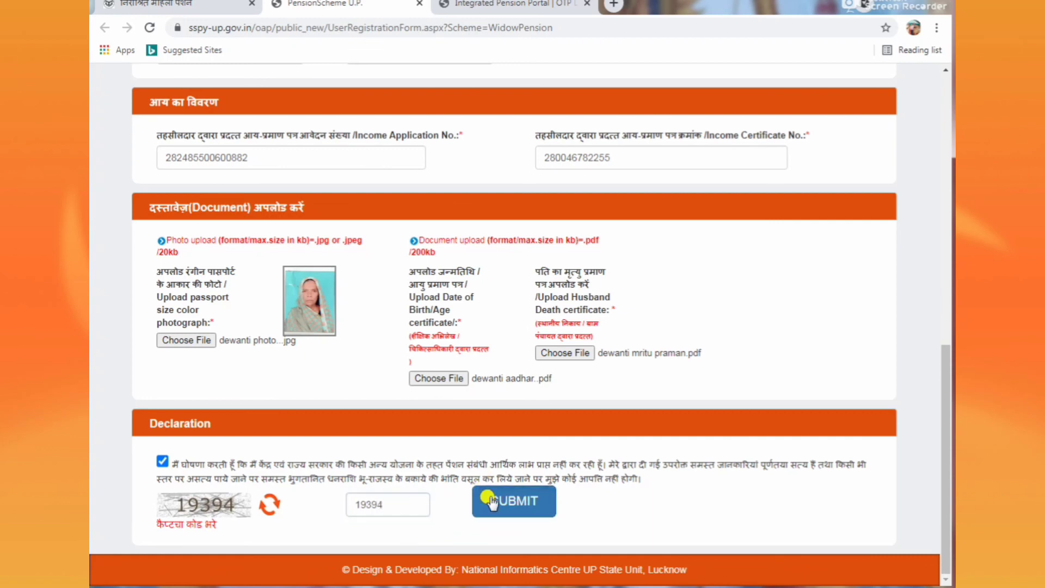